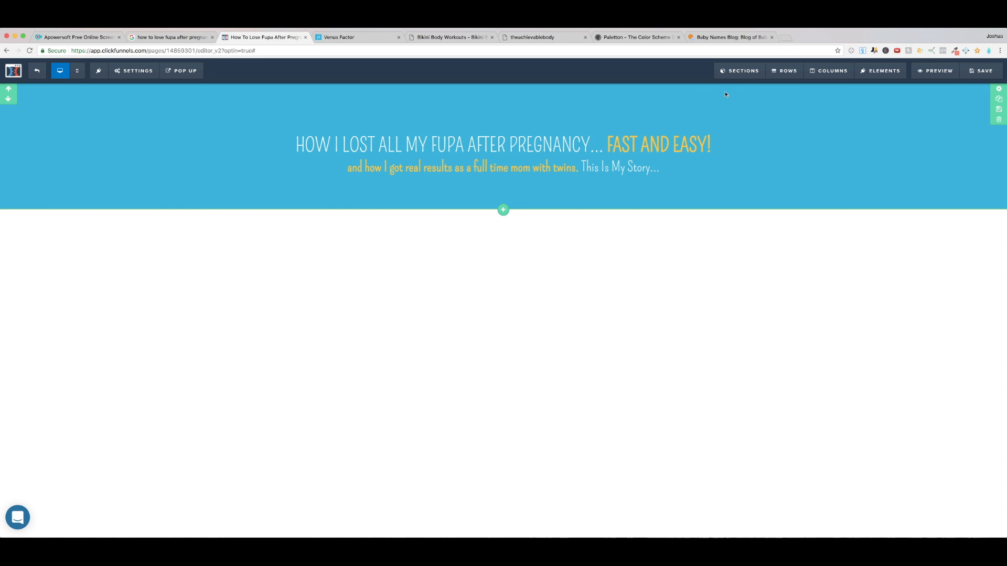
Step: Review the margin, color and padding settings of the blue headline section
click(739, 71)
click(751, 106)
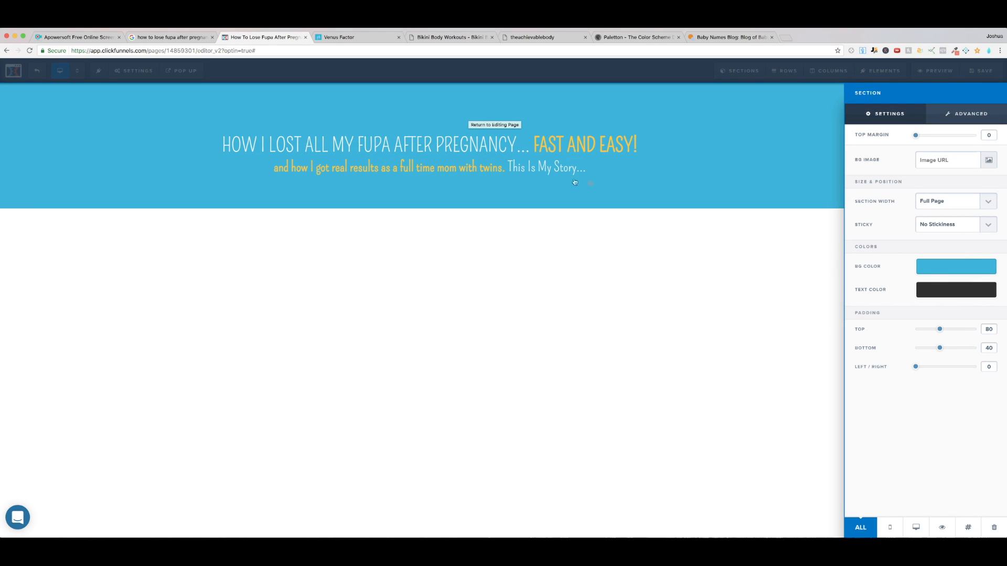
click(654, 180)
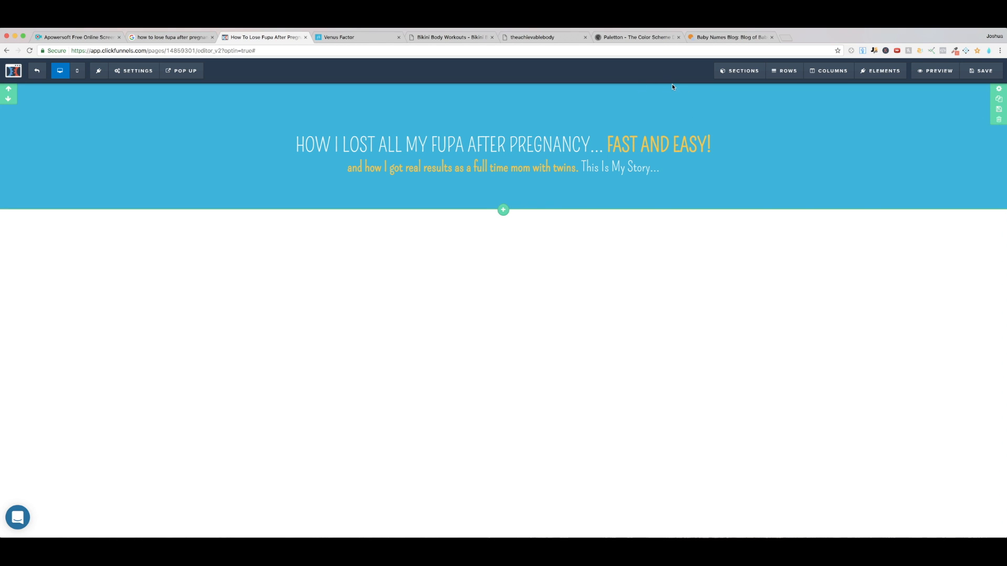
Step: Set the headline section's bottom padding to 30
click(678, 111)
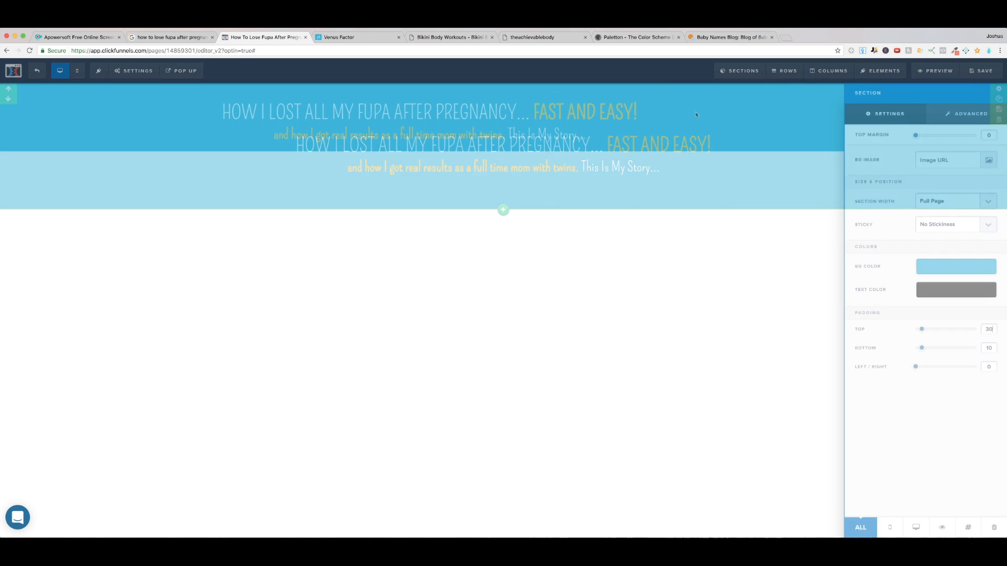
drag(992, 348, 973, 349)
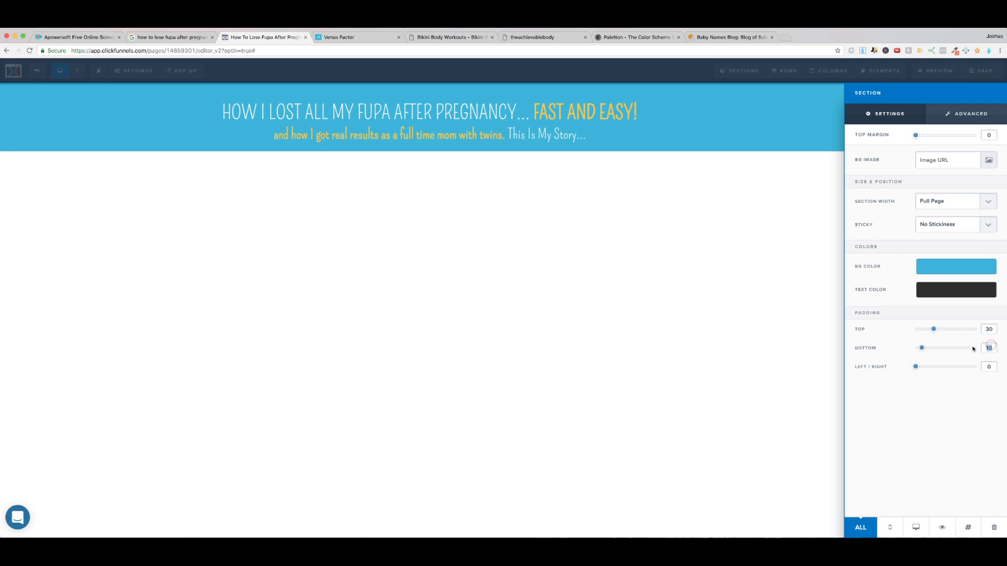
text(30)
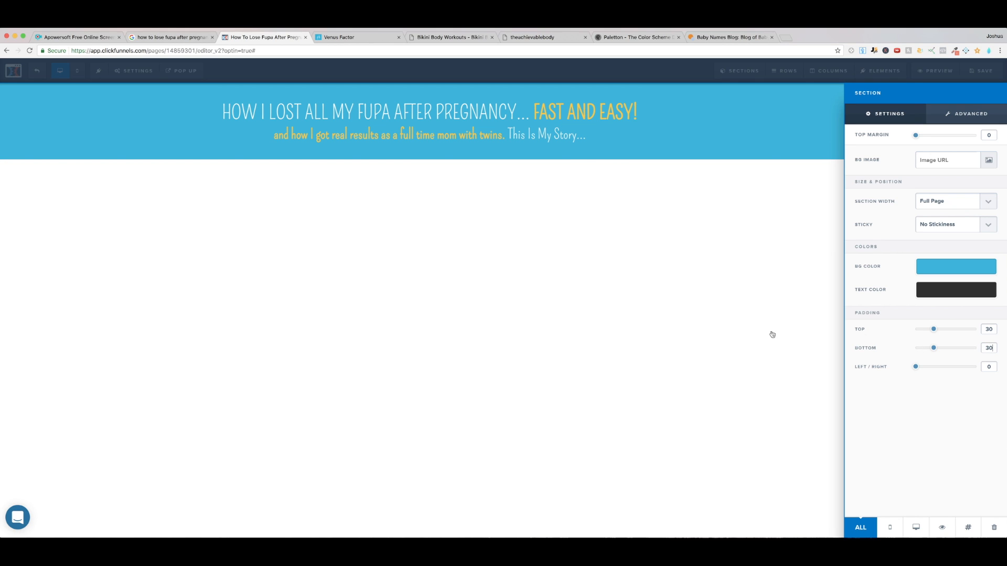
click(578, 326)
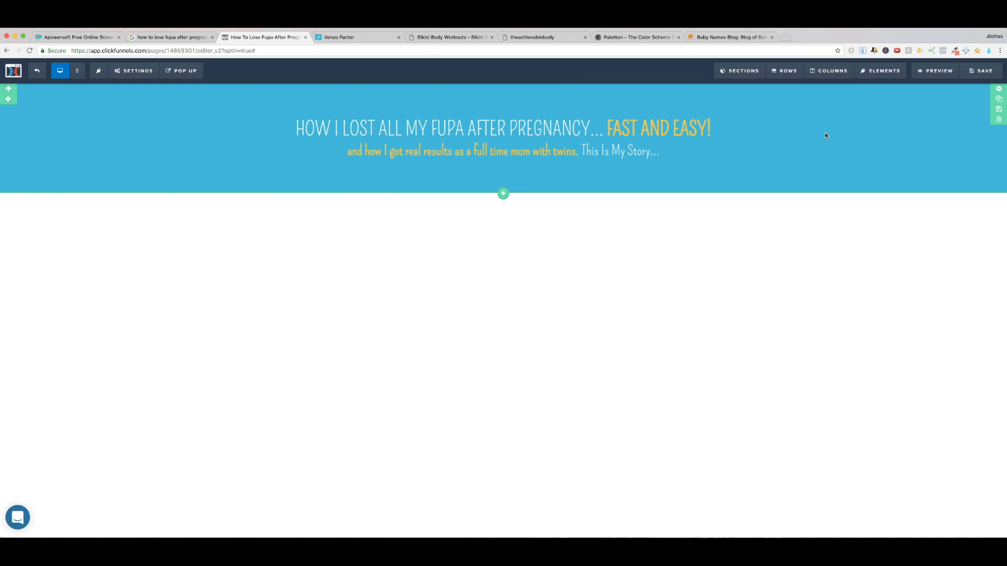
Step: Try a top margin of 40 on the headline section, and reset it to 0
click(999, 92)
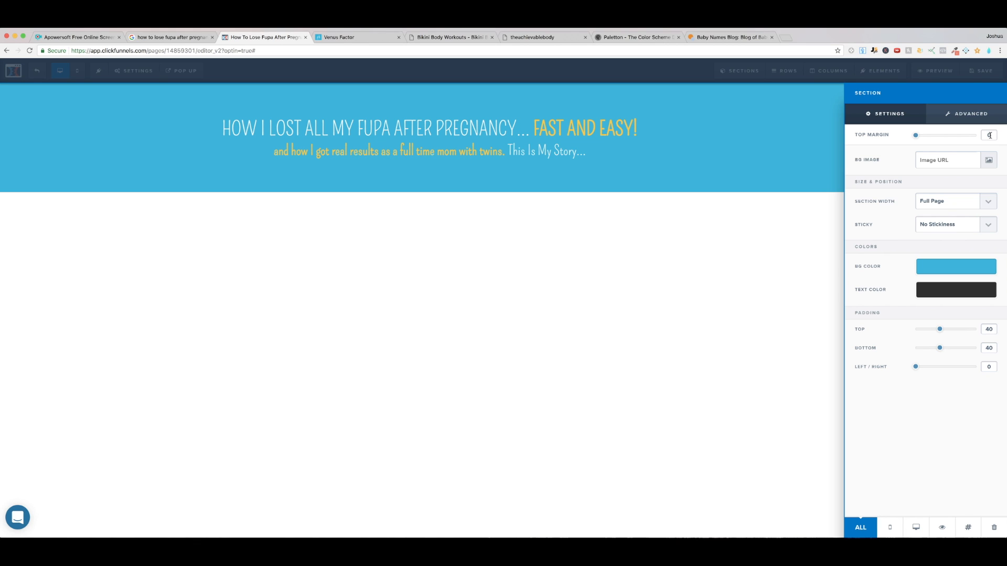
text(4)
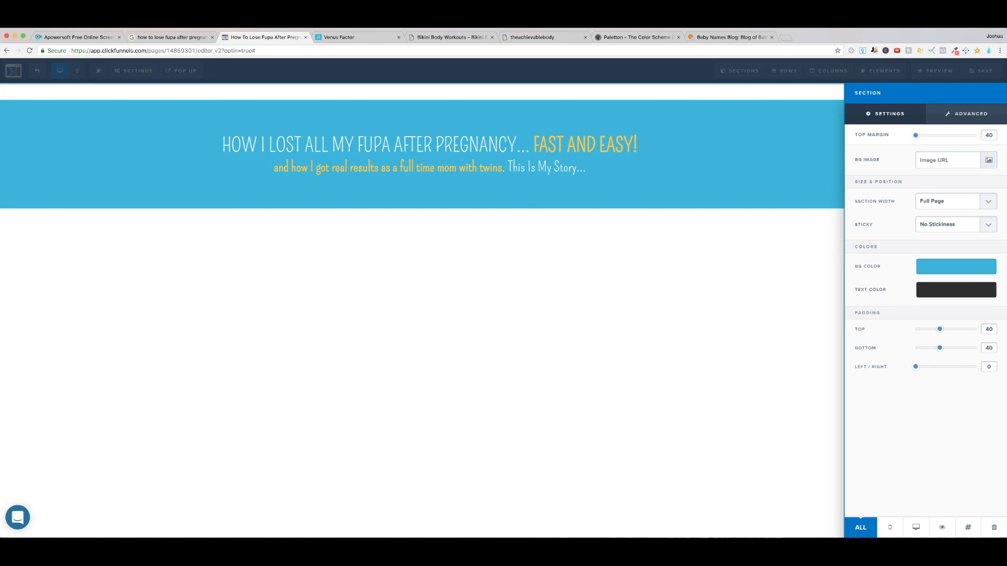
key(BackSpace)
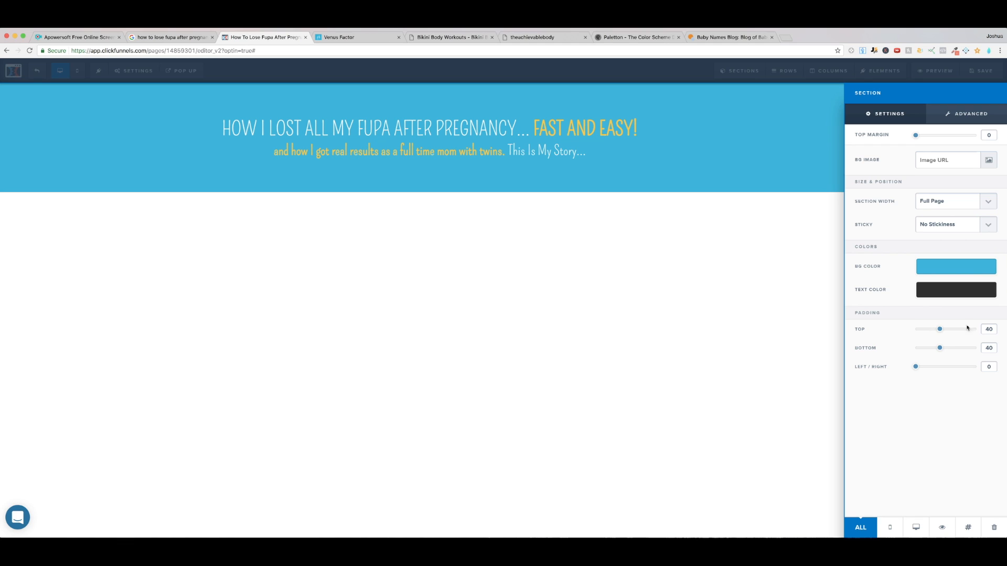
Step: Set the headline section's top padding to 80
drag(990, 330, 983, 329)
text(8)
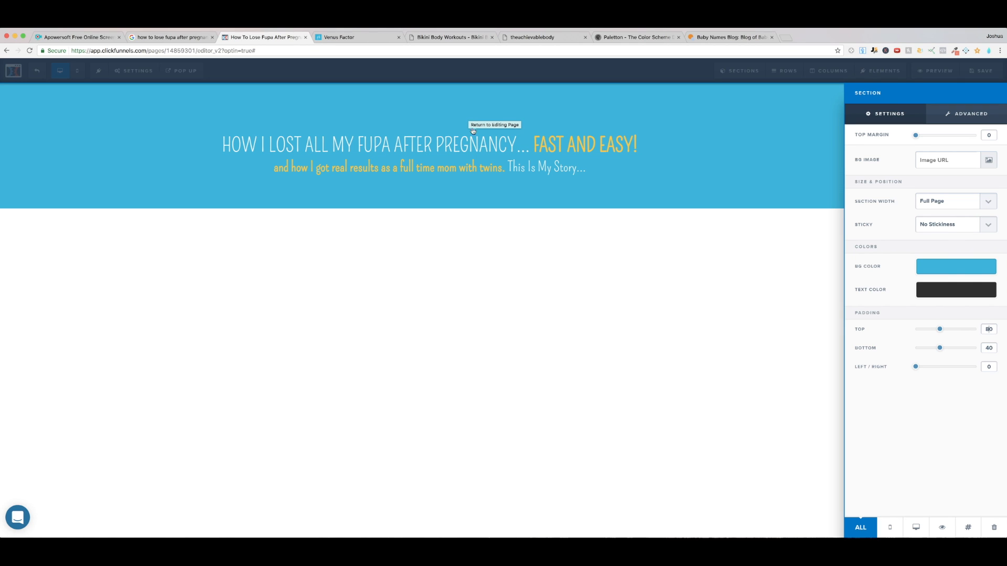
click(637, 185)
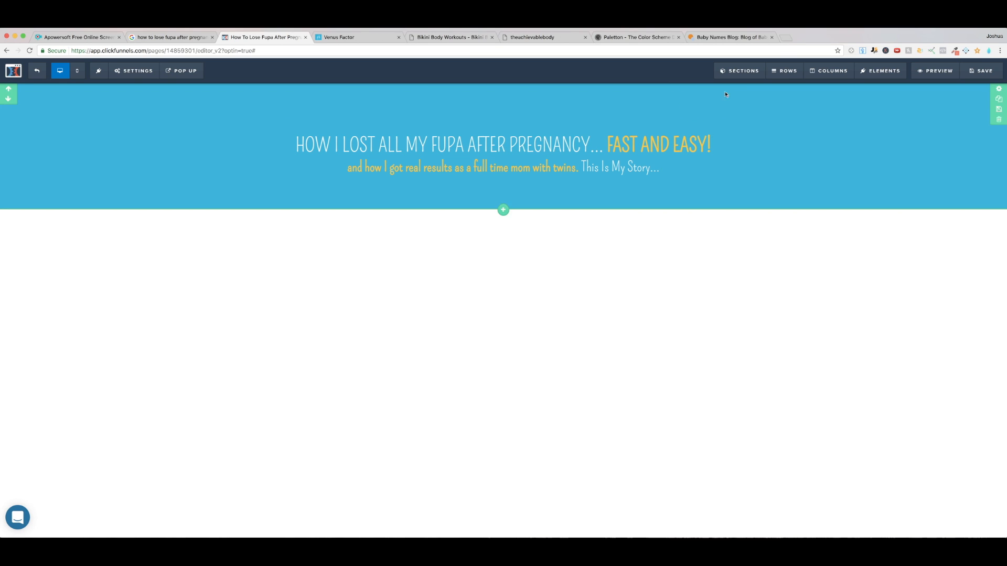
mouse_move(746, 75)
click(751, 104)
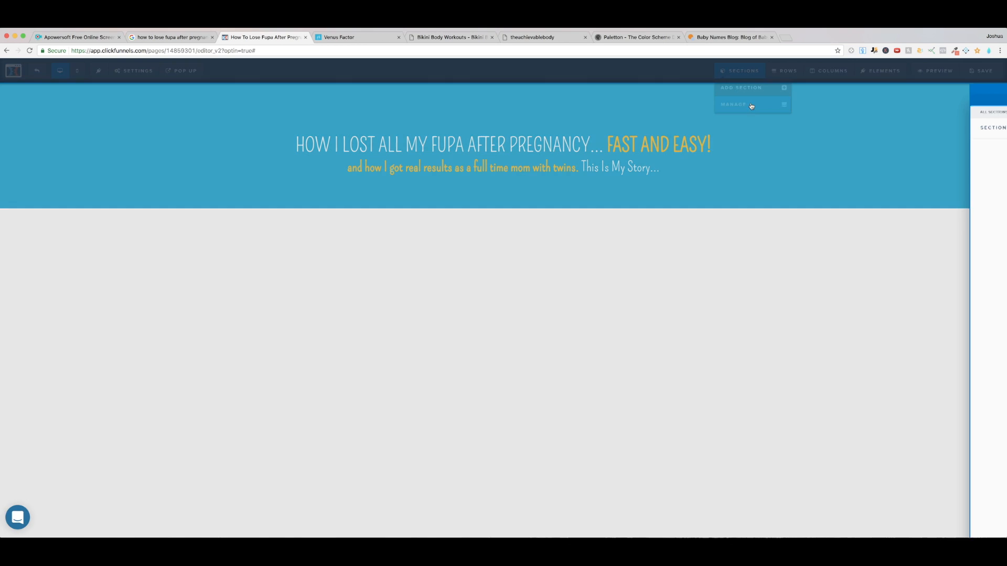
click(754, 109)
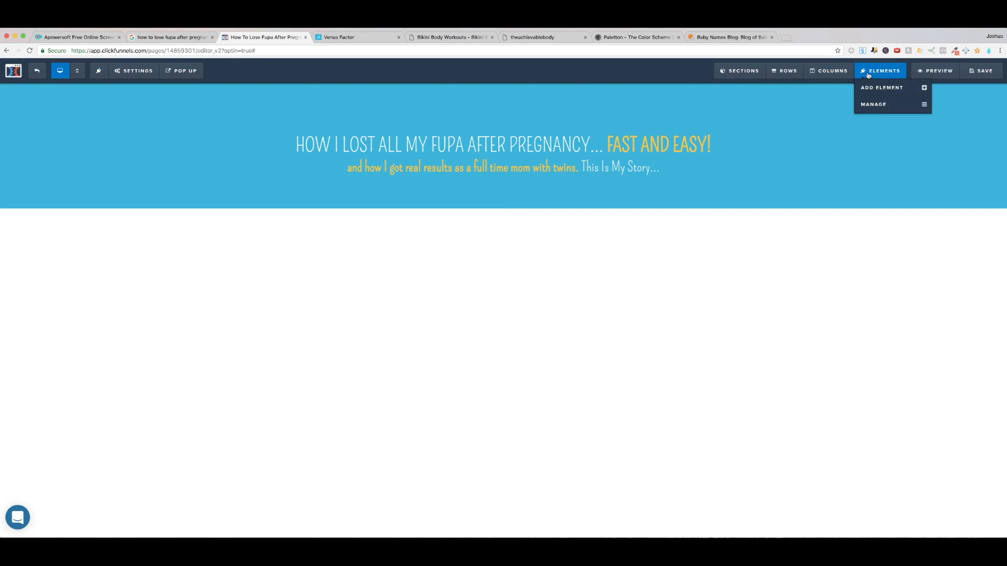
Step: Set both the top and bottom padding of the headline section to 20
click(998, 89)
double_click(995, 330)
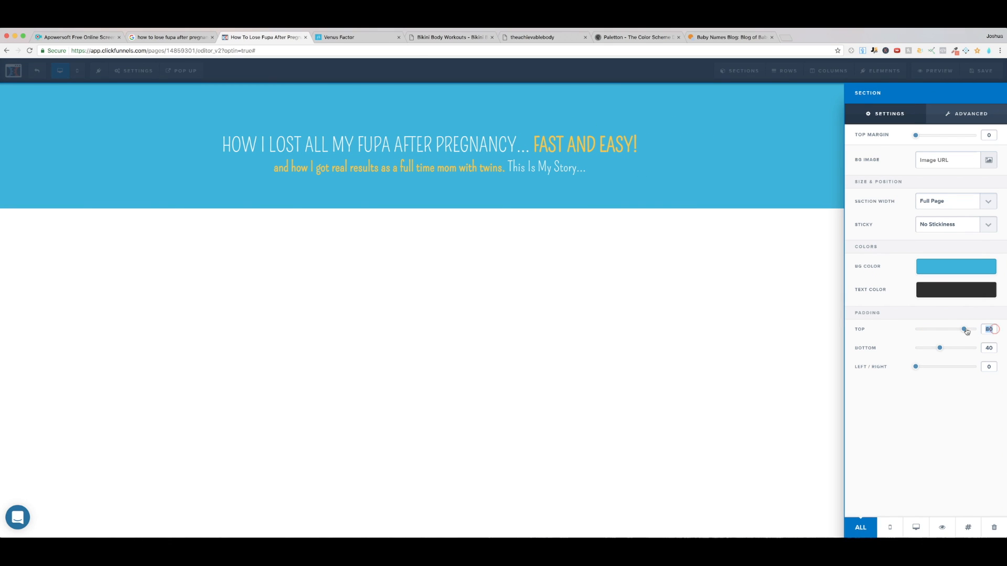
text(20)
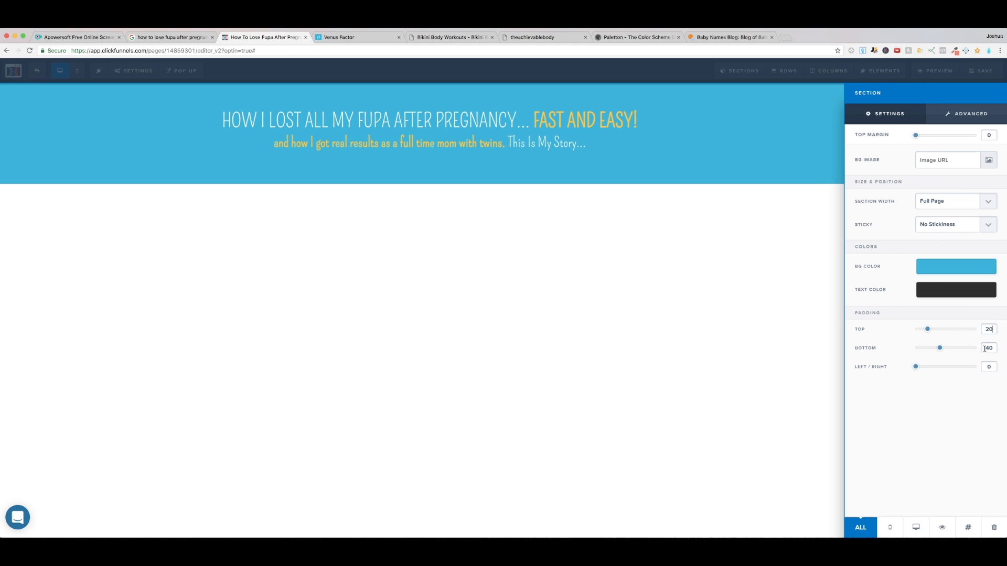
key(BackSpace)
text(2)
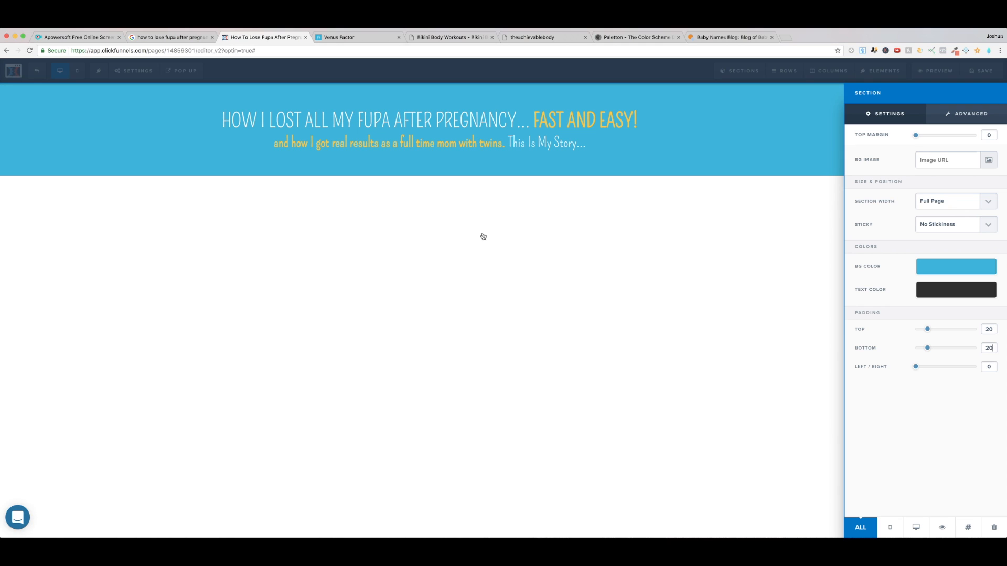
Step: Reduce the headline section's top and bottom padding to 10
click(990, 329)
key(BackSpace)
text(1)
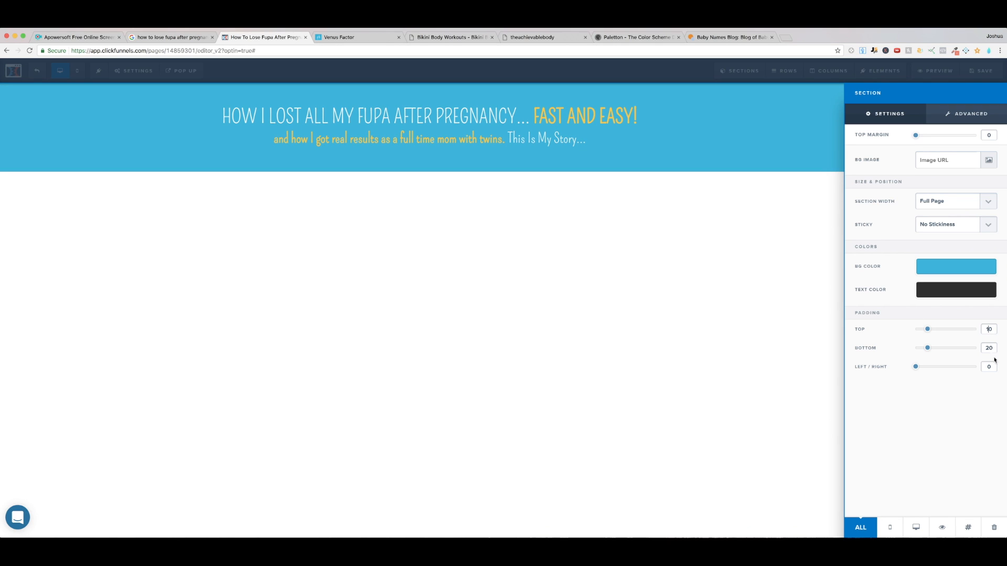
click(760, 335)
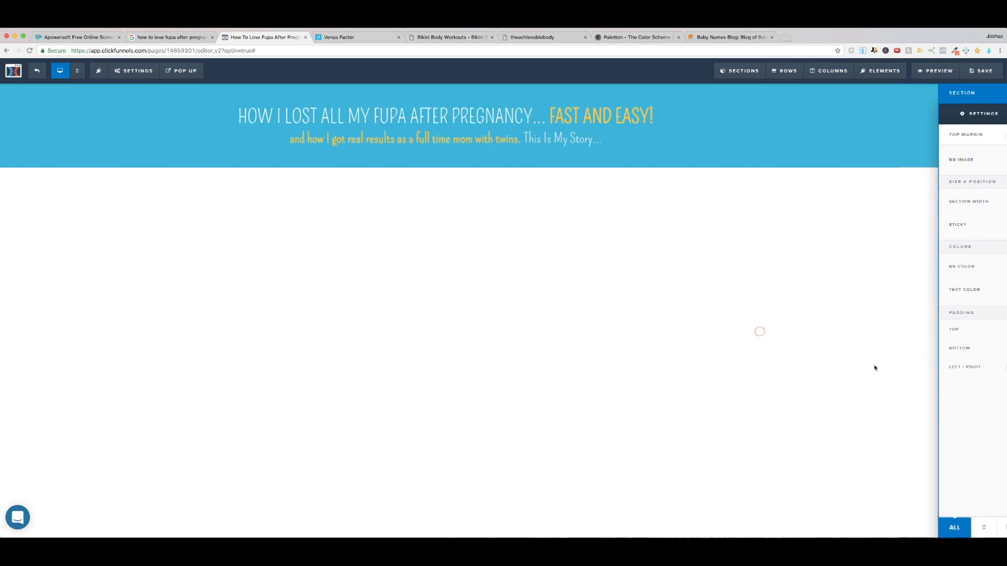
Step: Set the top and bottom padding of the one-column row holding the headline to 10
mouse_move(680, 114)
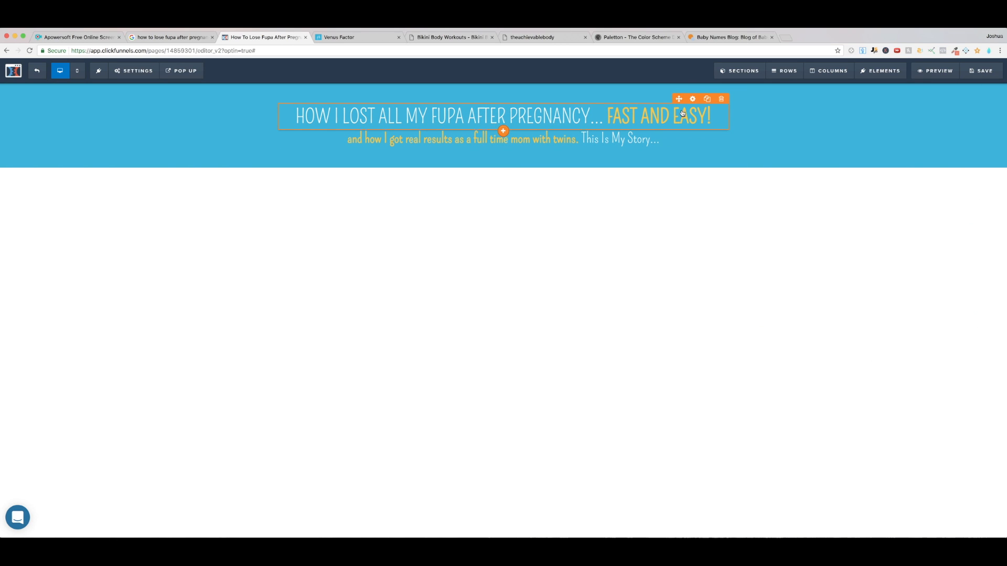
mouse_move(690, 94)
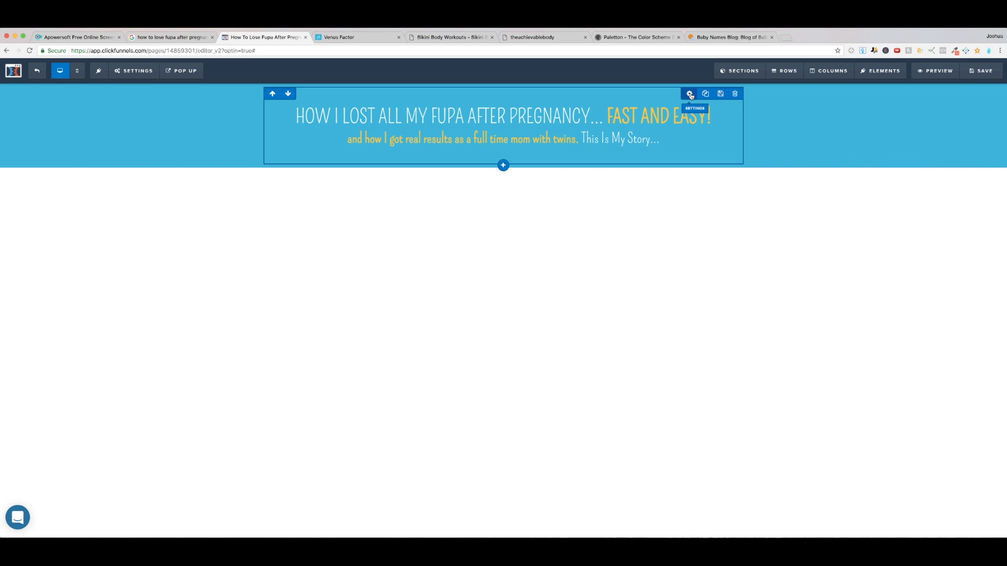
click(690, 95)
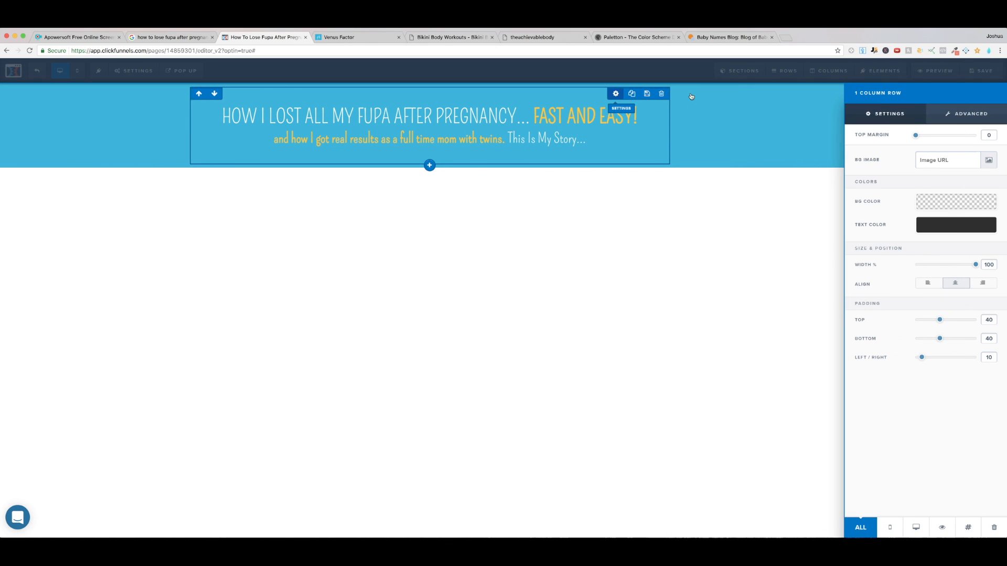
double_click(987, 320)
text(10)
double_click(989, 338)
text(10)
click(665, 264)
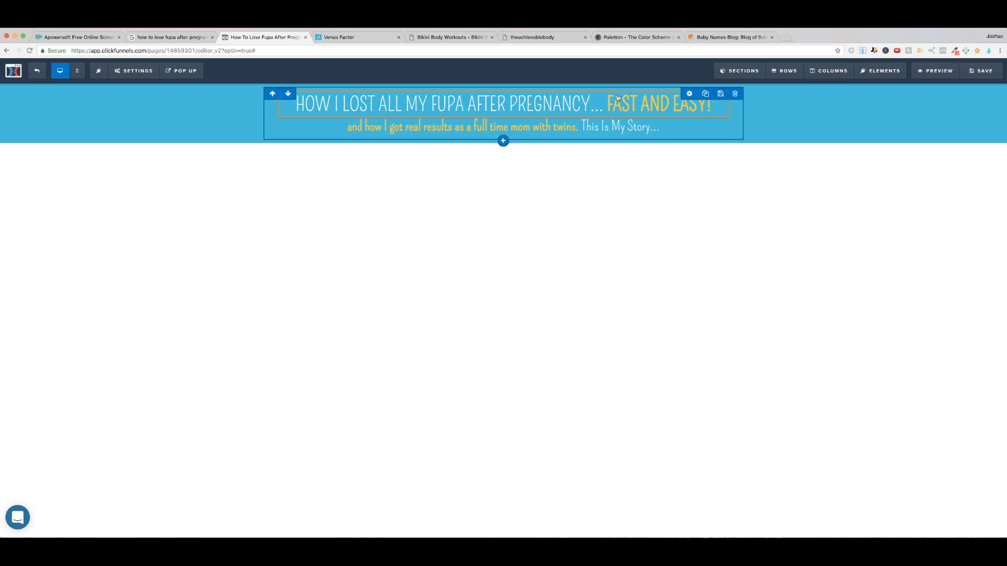
Step: Set the headline section's top and bottom padding to 30 and save the page
mouse_move(692, 97)
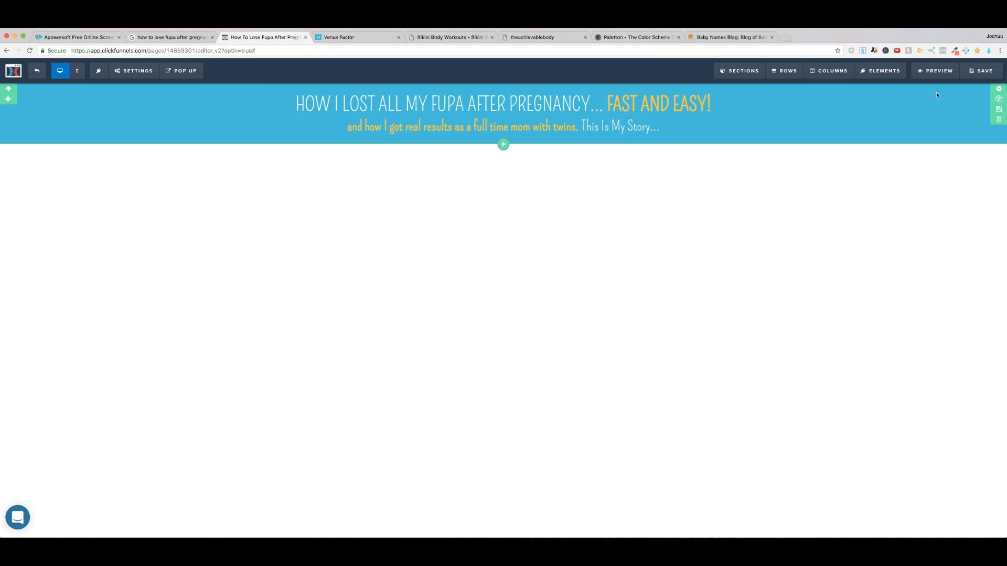
click(1001, 90)
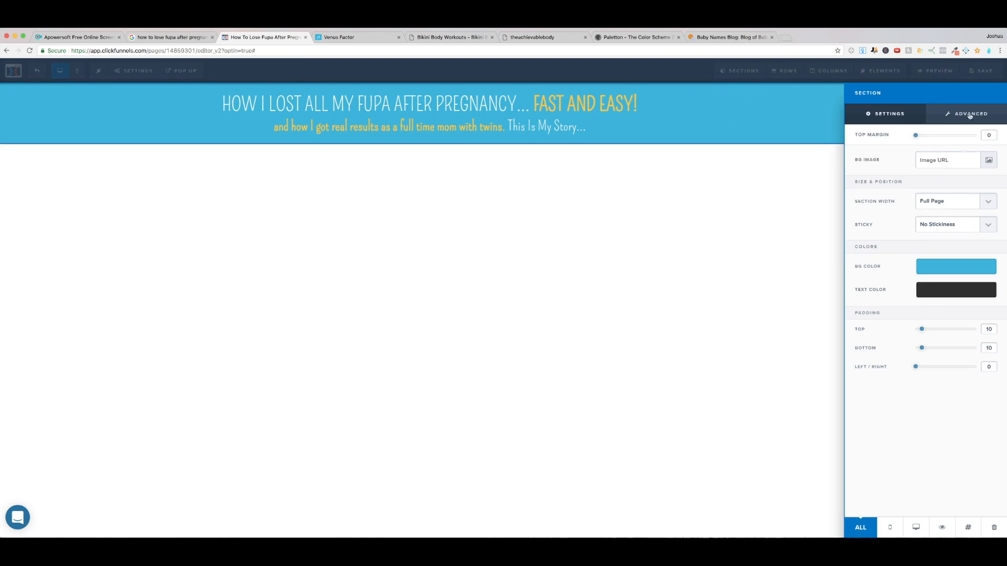
double_click(990, 329)
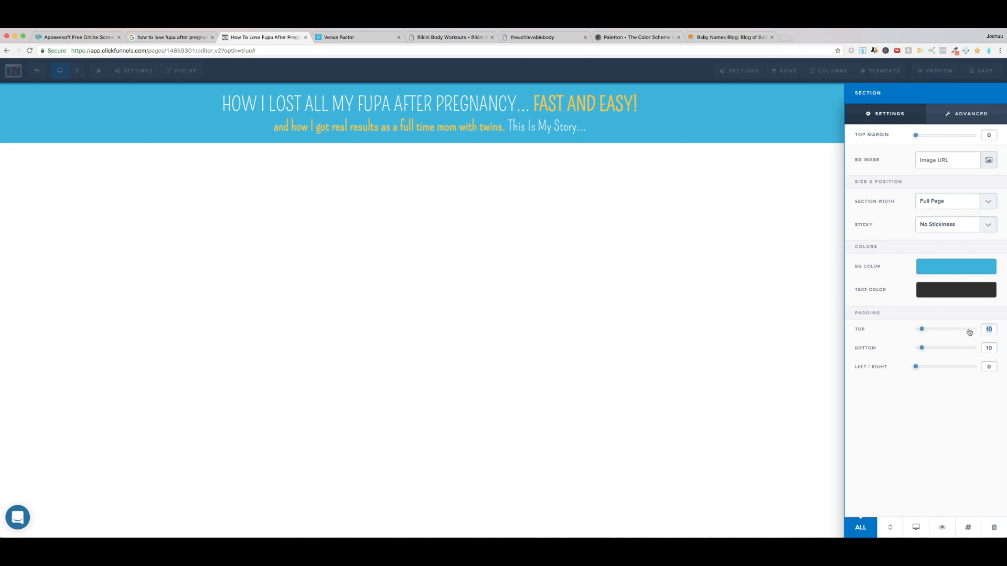
text(30)
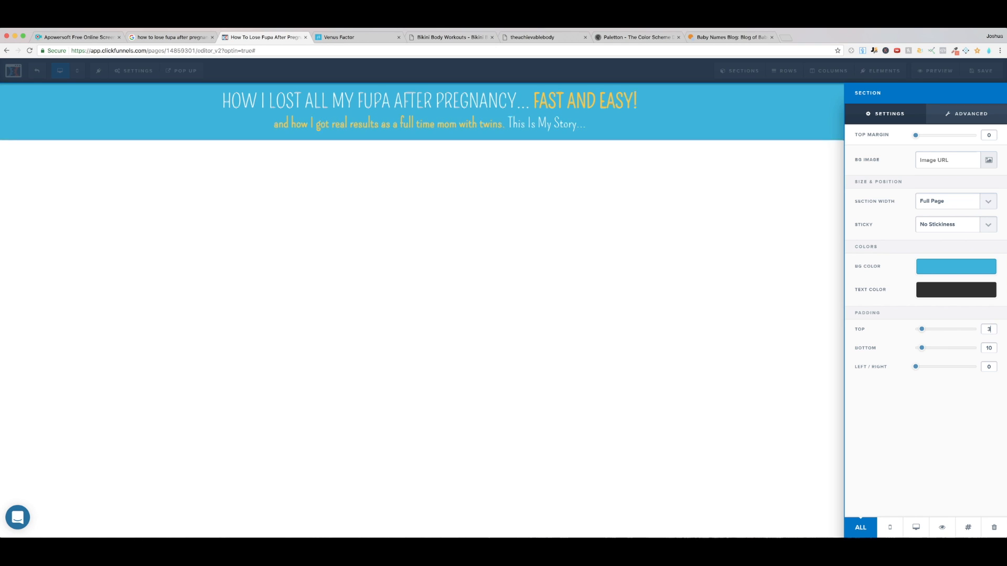
double_click(989, 347)
text(30)
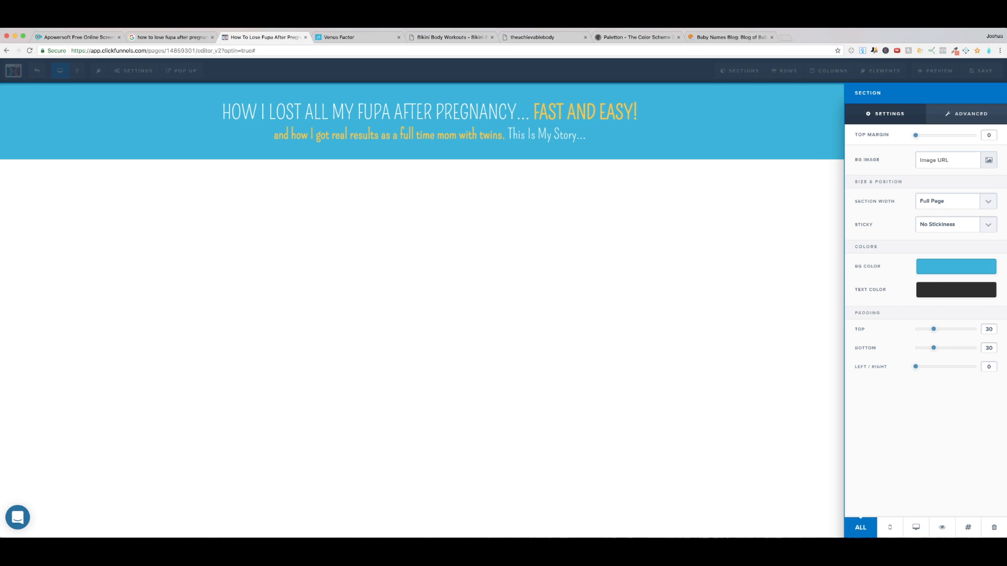
click(579, 326)
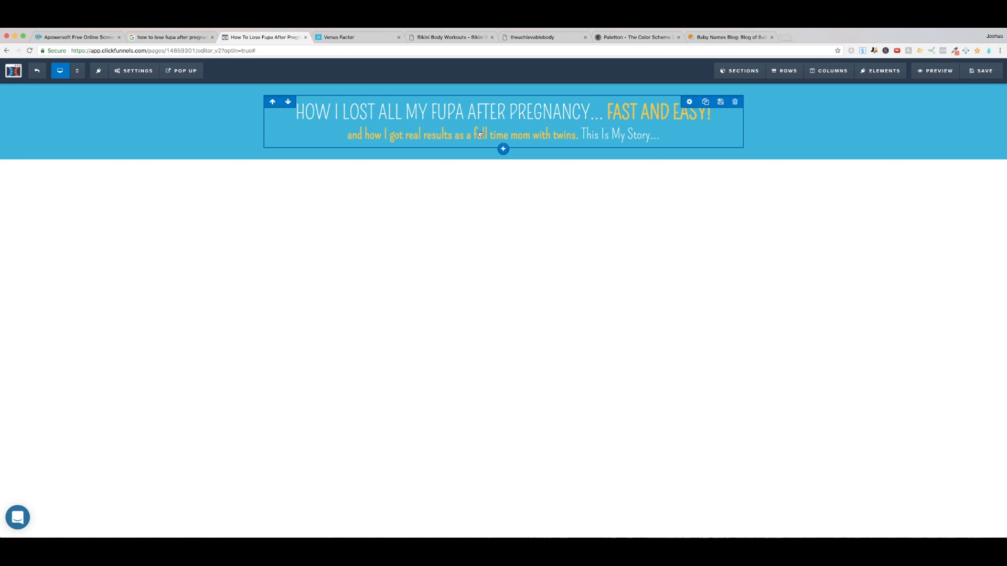
click(976, 71)
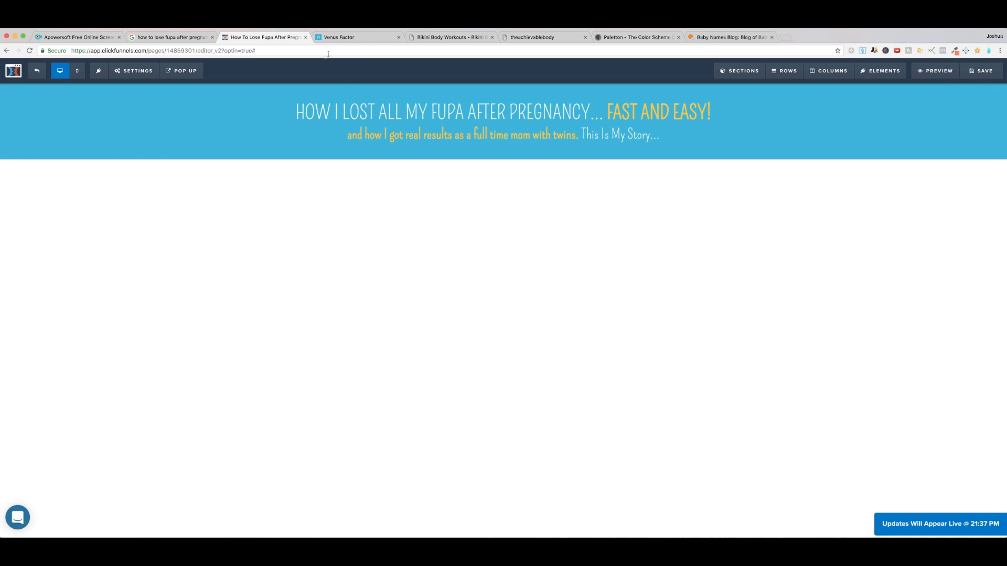
Step: Look over the already open Venus Factor sales page as a design reference
click(349, 37)
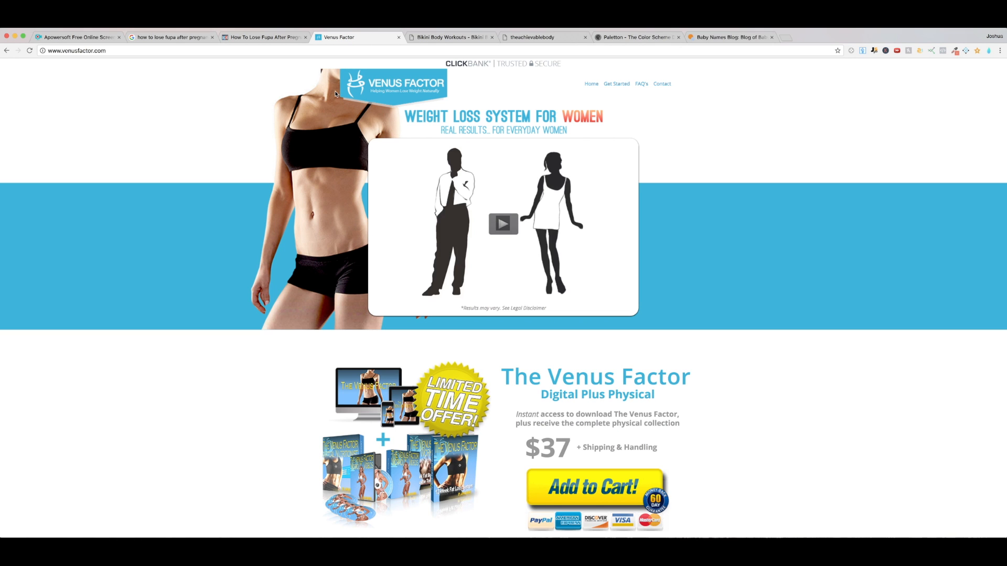
scroll(367, 131, down, 3)
scroll(397, 165, up, 3)
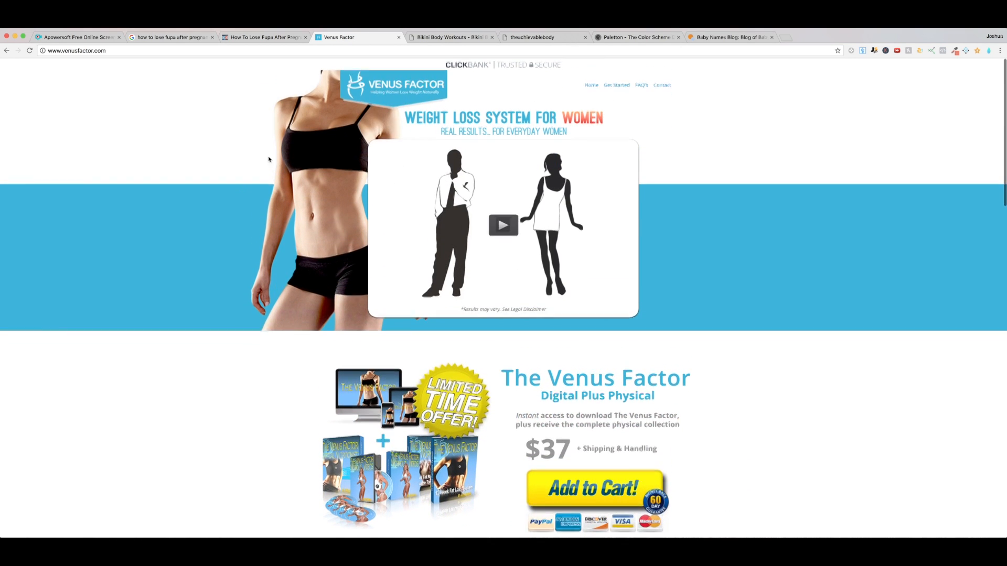
Step: Open the bookmarked Shopify article on free stock image websites in a new browser tab and look through it
click(786, 39)
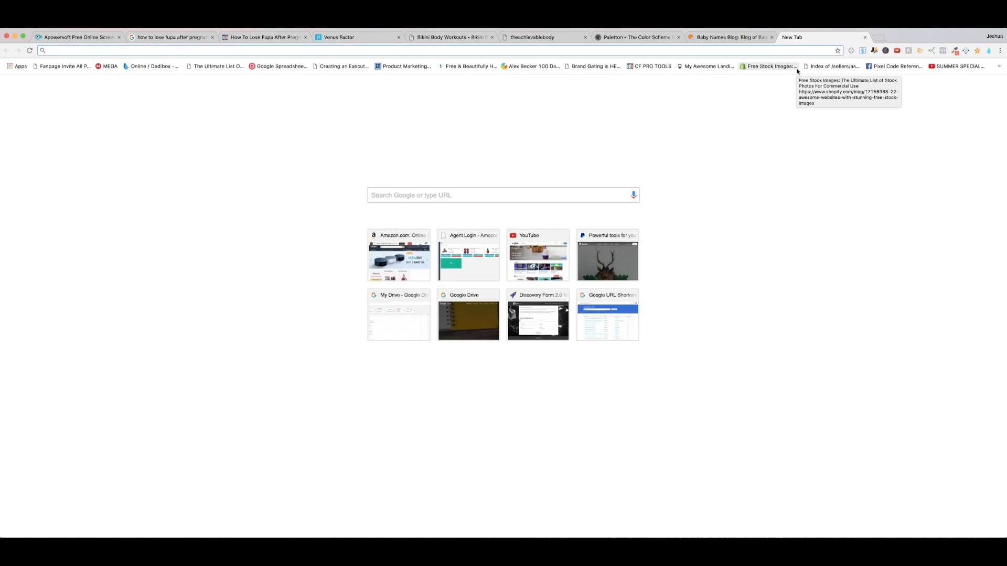
click(759, 67)
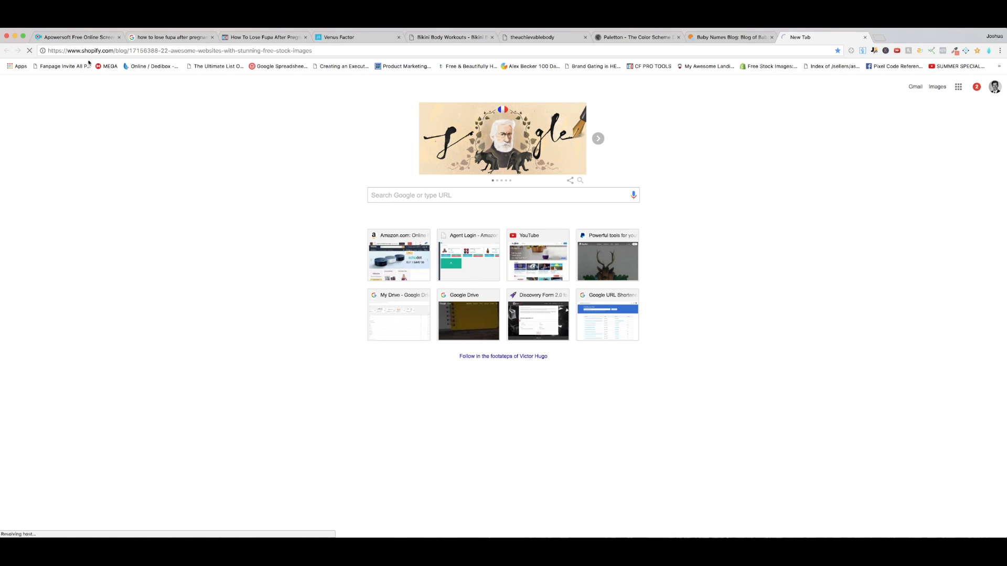
mouse_move(105, 51)
mouse_down()
mouse_move(365, 51)
mouse_move(100, 51)
mouse_up()
click(367, 51)
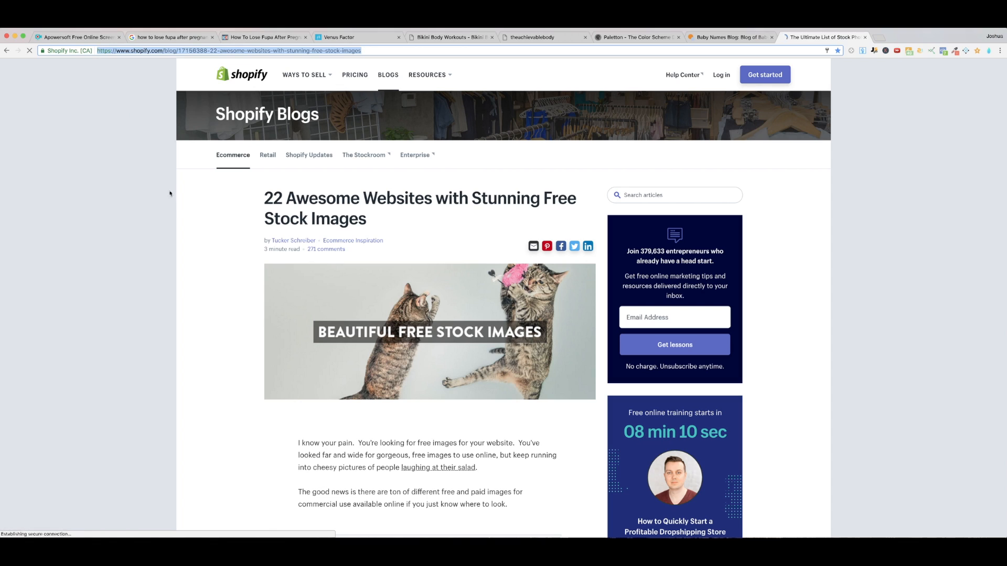
click(204, 226)
scroll(205, 227, down, 9)
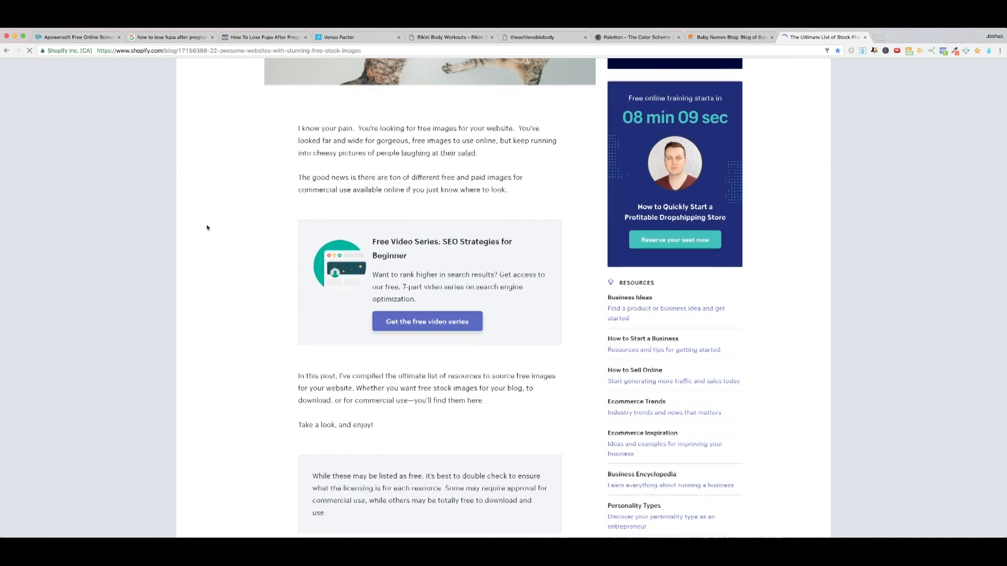
scroll(209, 228, down, 7)
scroll(208, 229, up, 12)
scroll(209, 229, up, 4)
scroll(215, 225, down, 10)
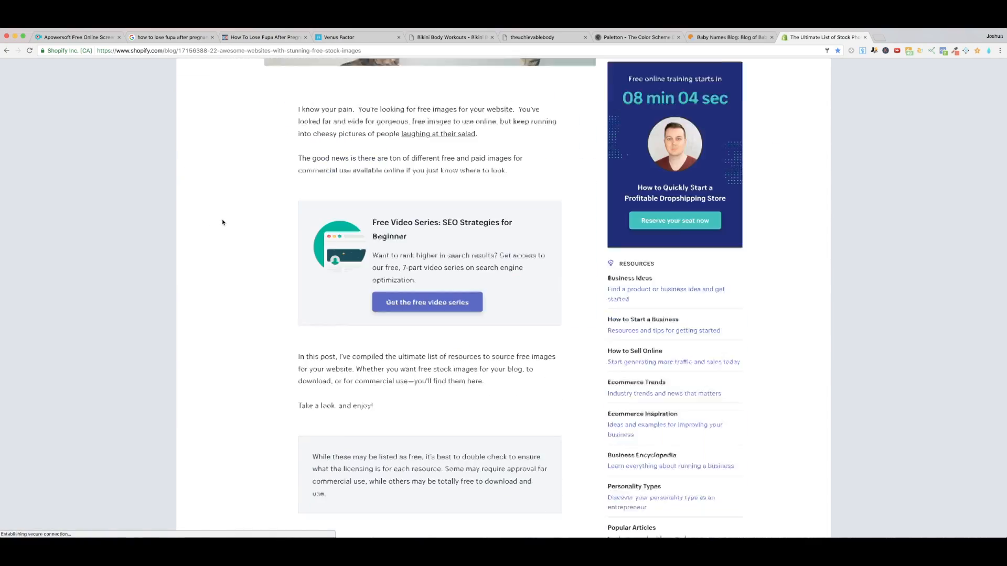
Step: Look through the article's stock image sites, including the Unsplash, Gratisography, Little Visuals and Superfamous entries
scroll(223, 223, down, 8)
scroll(220, 223, up, 3)
scroll(218, 225, down, 5)
scroll(252, 240, down, 7)
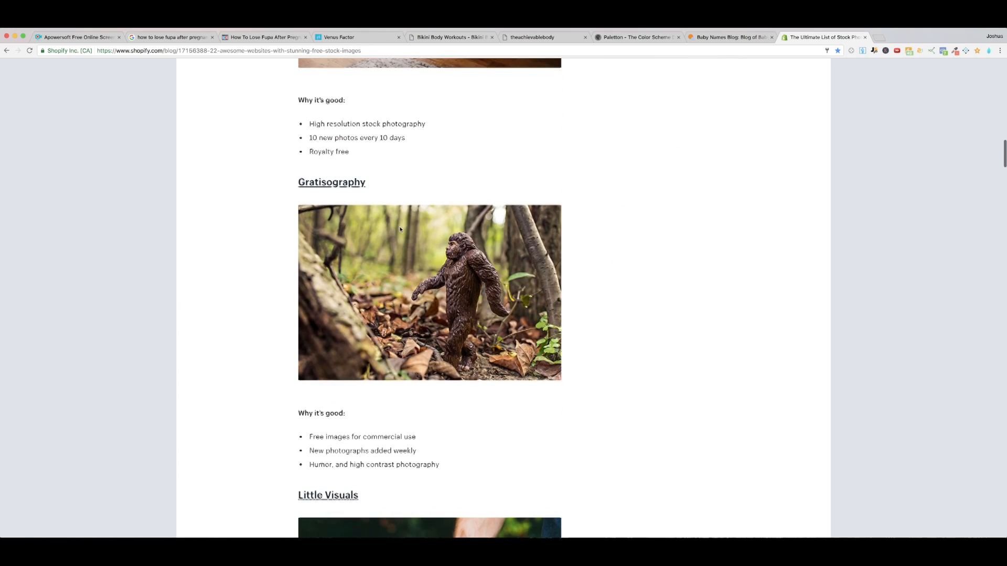
scroll(427, 208, up, 4)
scroll(435, 194, up, 2)
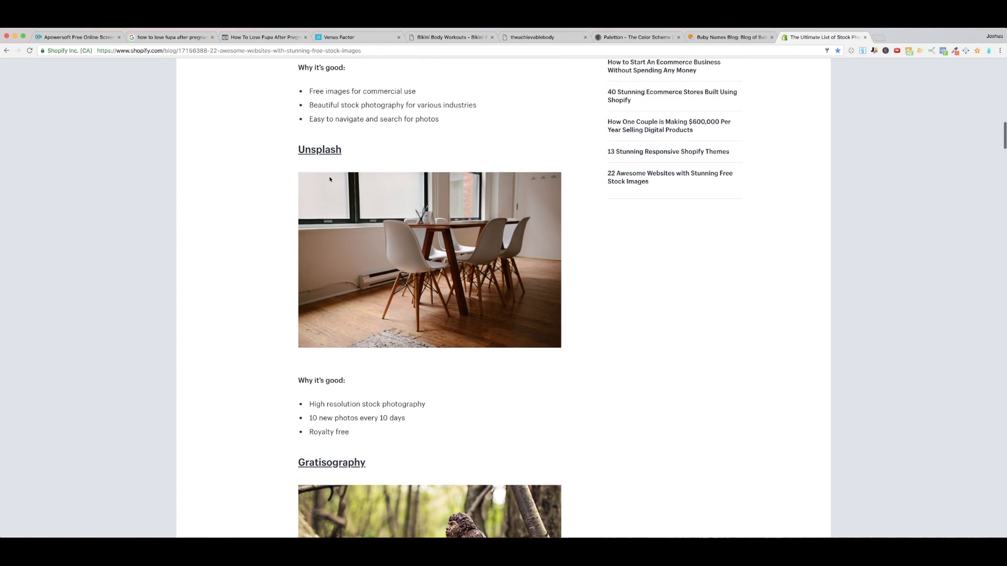
scroll(357, 180, down, 15)
scroll(369, 183, down, 2)
scroll(369, 185, down, 7)
scroll(370, 187, up, 8)
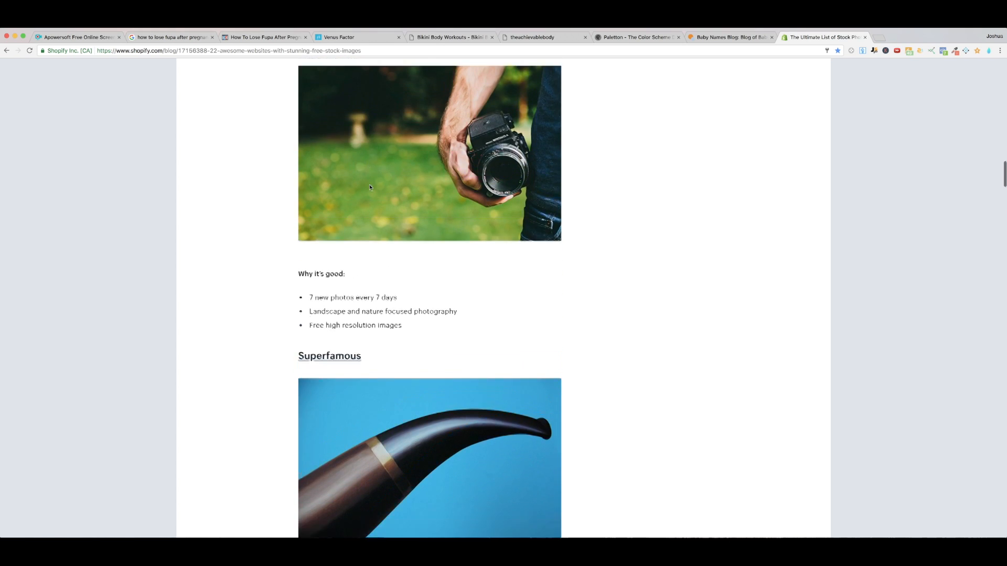
scroll(370, 187, up, 10)
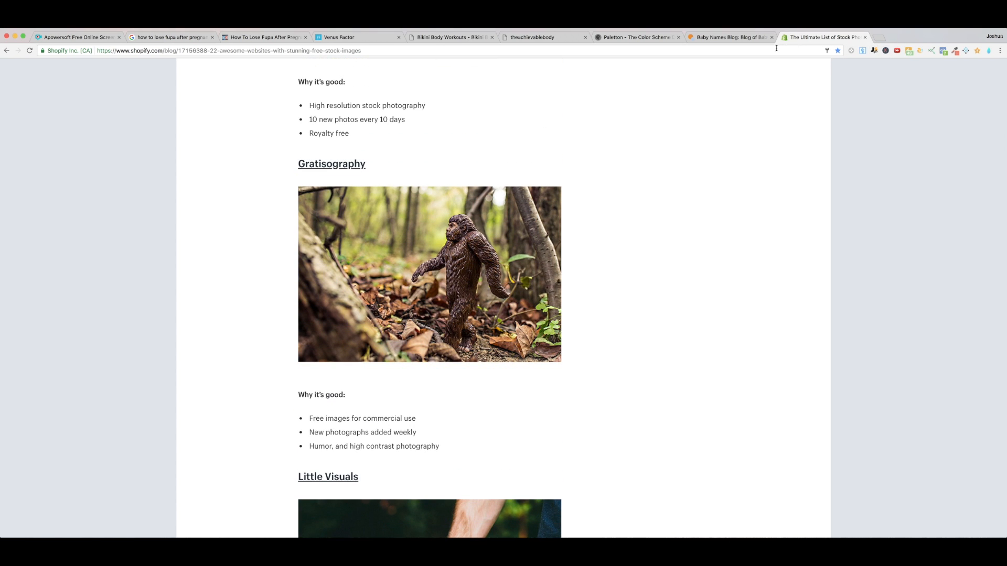
Step: Go to unsplash.com in the browser tab that holds the stock image article
click(758, 49)
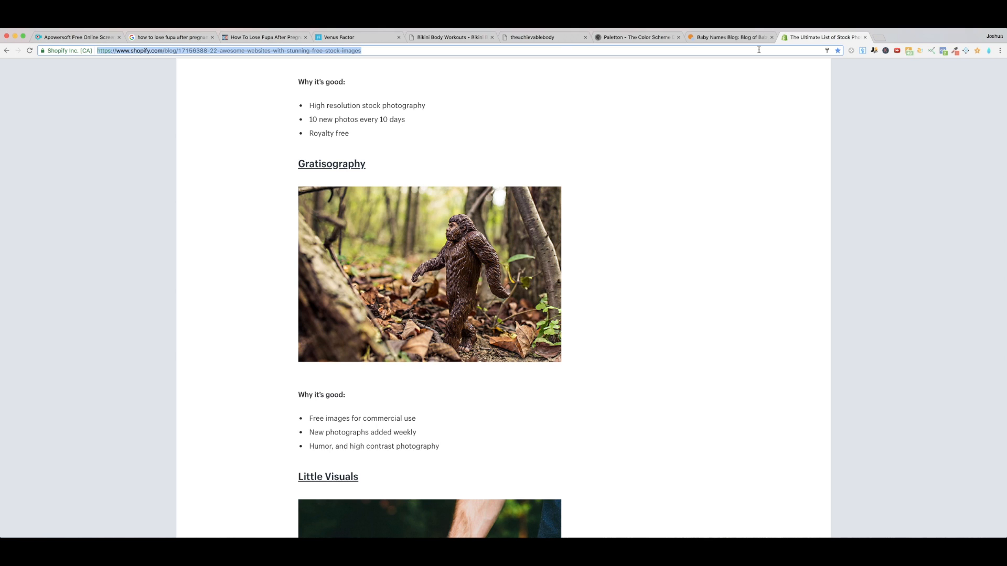
text(unsplash.com)
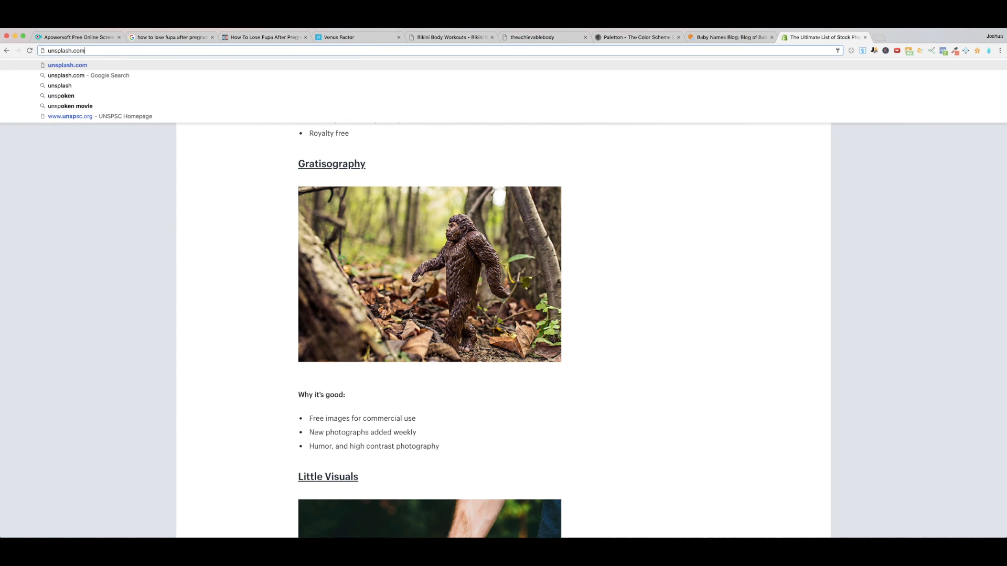
key(Return)
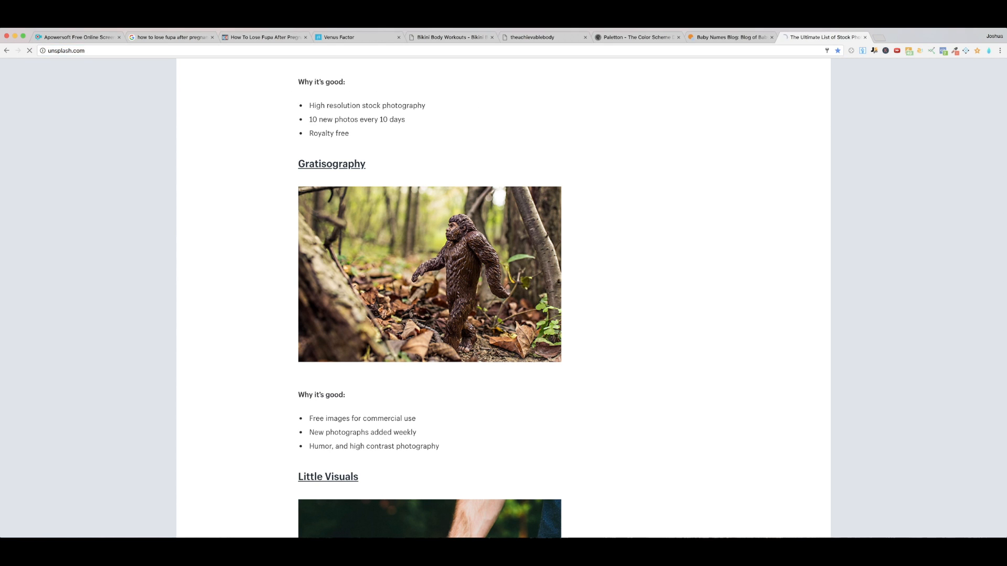
Step: Search for pixabay in a new browser tab and open the Pixabay site from the results
key(super+t)
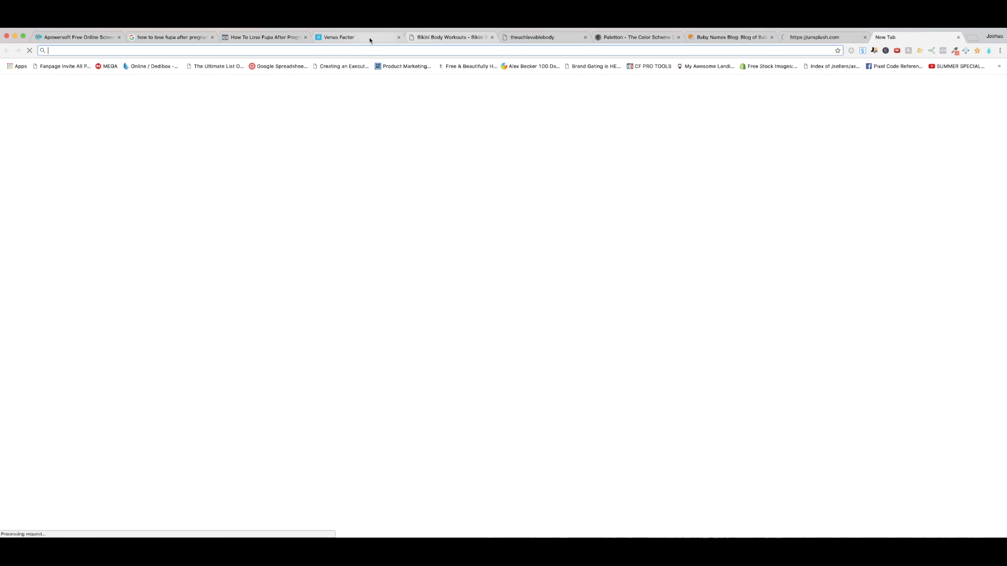
text(pixab)
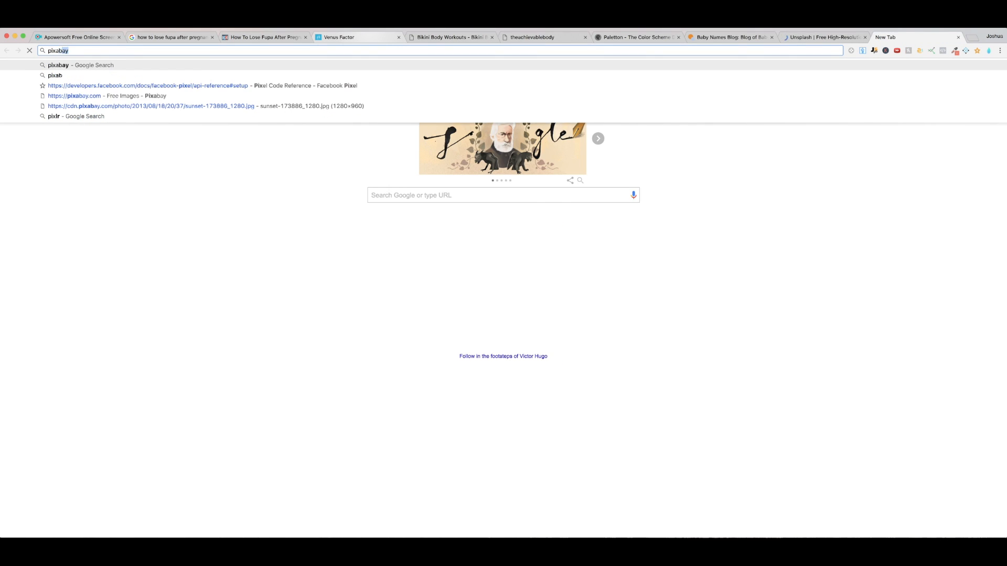
key(Return)
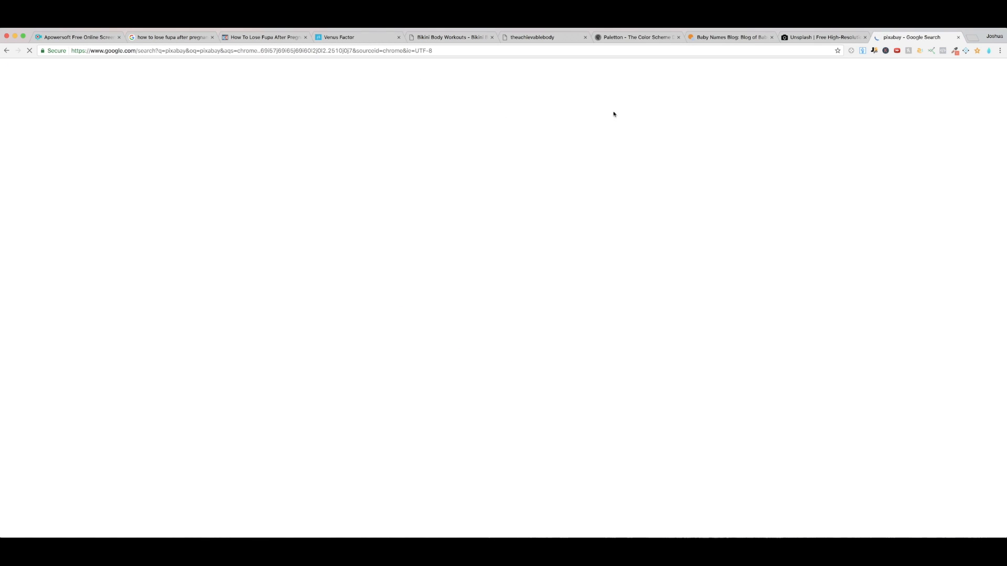
click(129, 136)
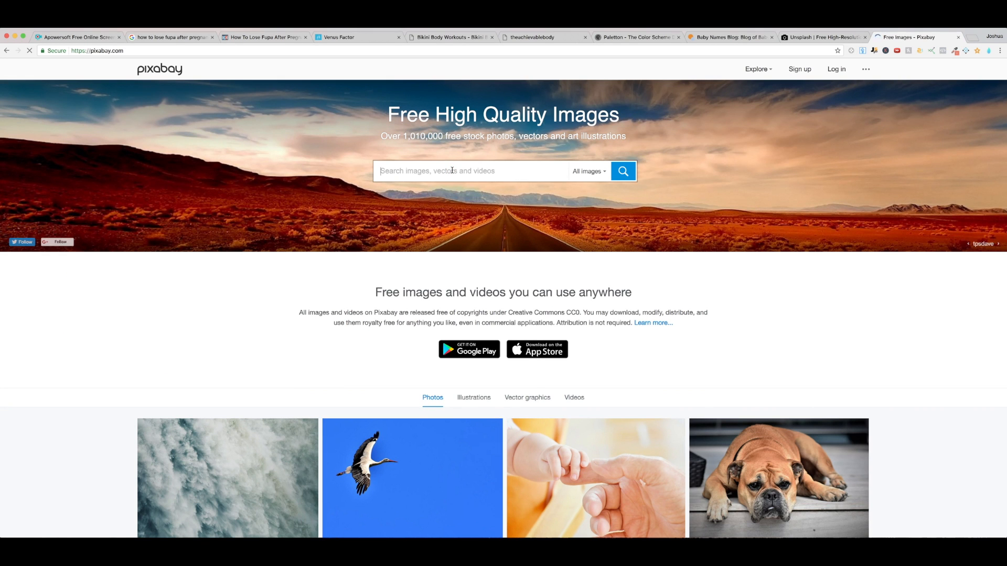
Step: Search Pixabay for "female model" and look through the image results
text(female model)
click(416, 187)
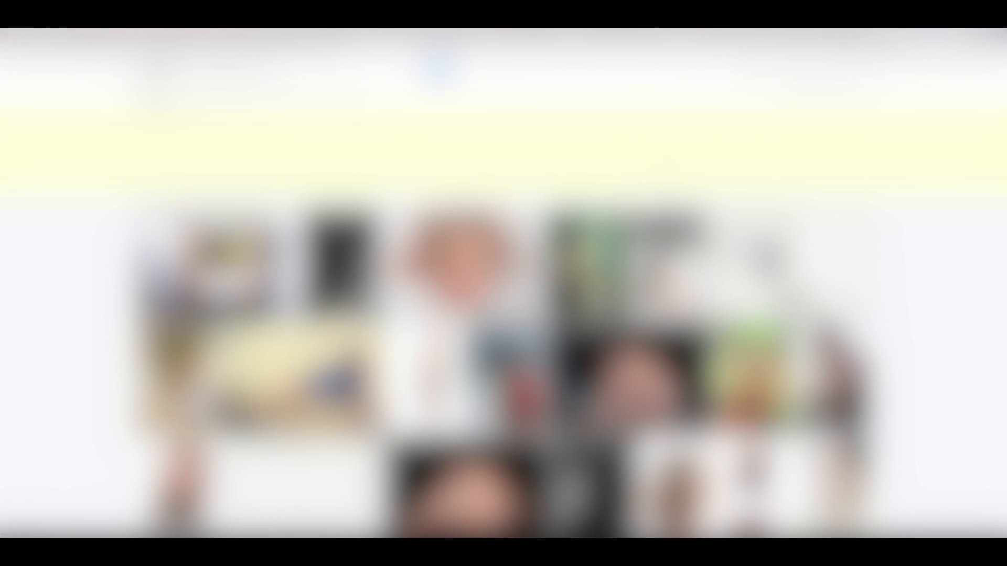
scroll(504, 294, down, 2)
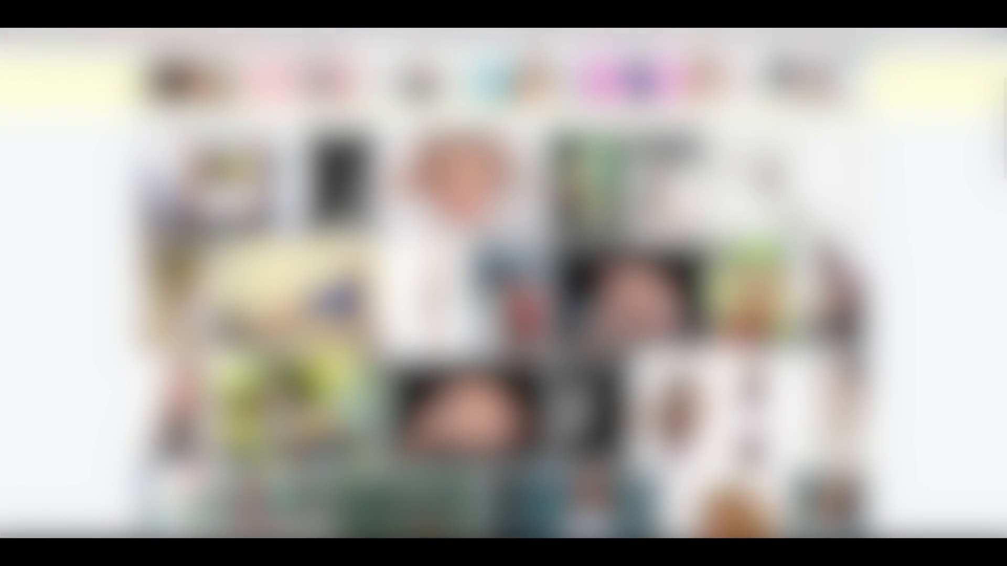
scroll(503, 294, down, 1)
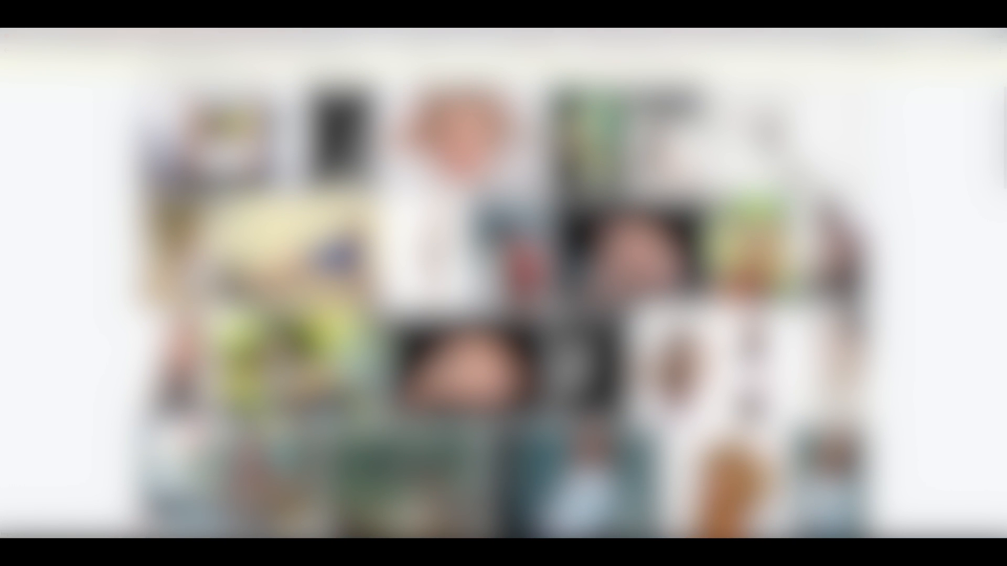
scroll(503, 293, down, 3)
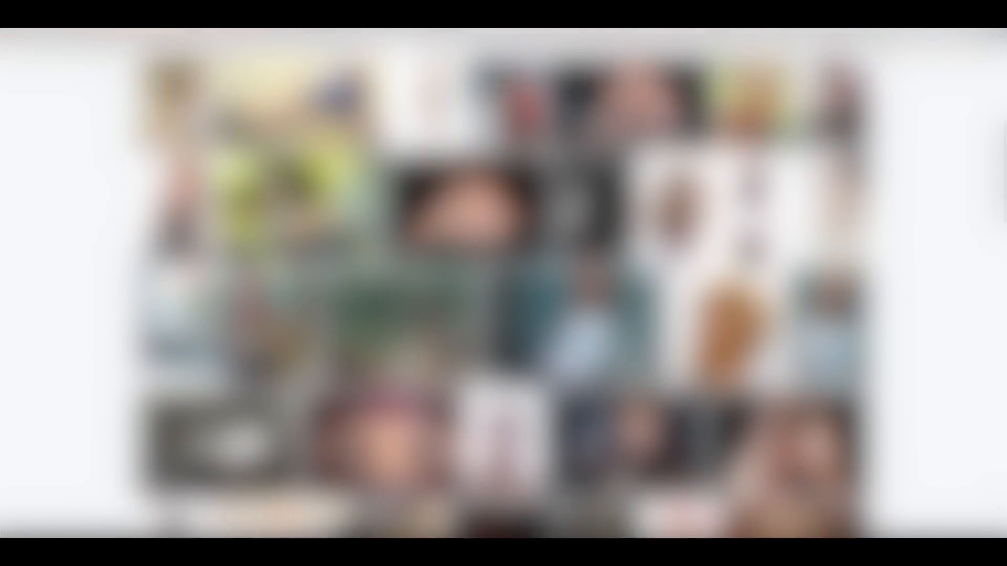
scroll(503, 294, down, 6)
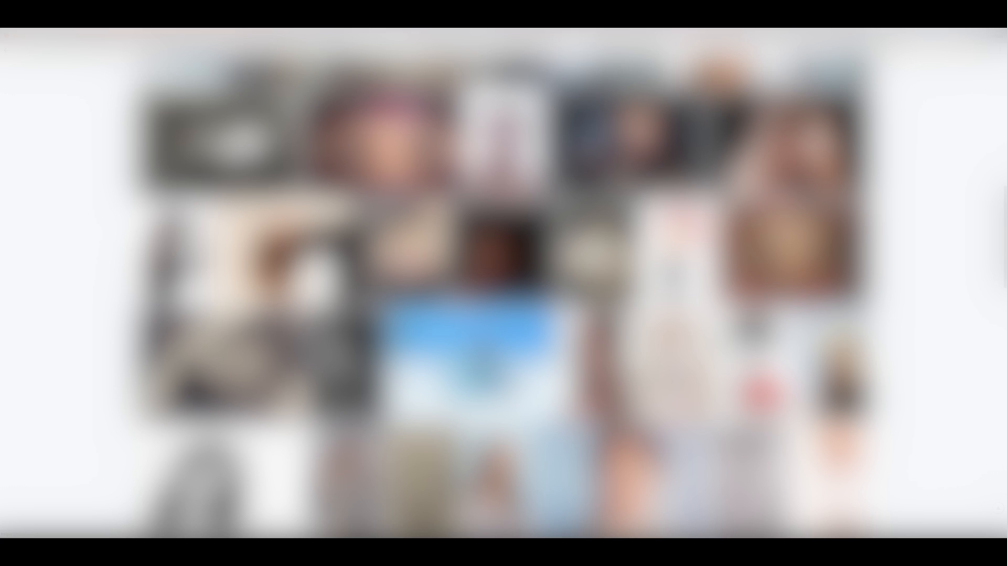
scroll(503, 293, down, 6)
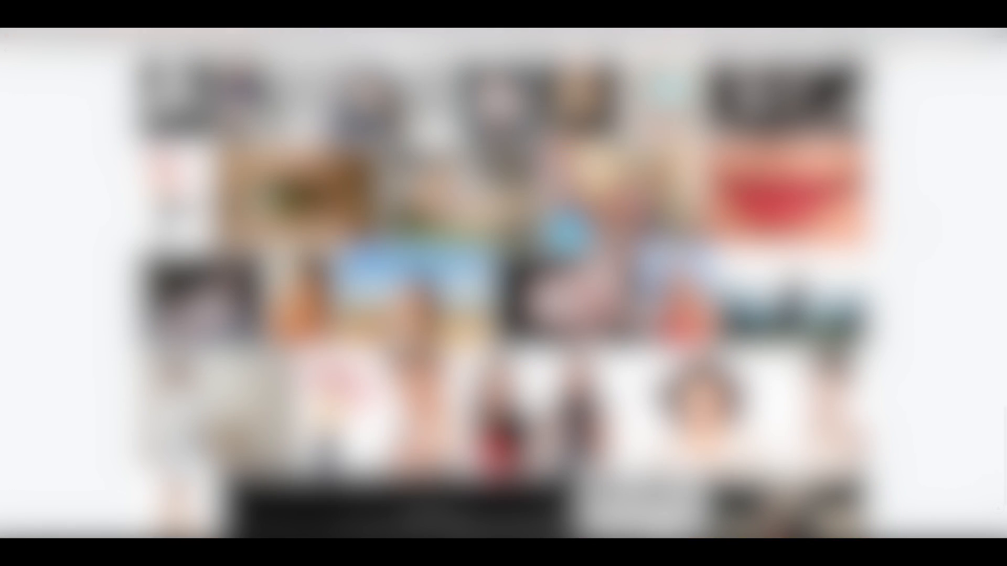
scroll(503, 294, down, 4)
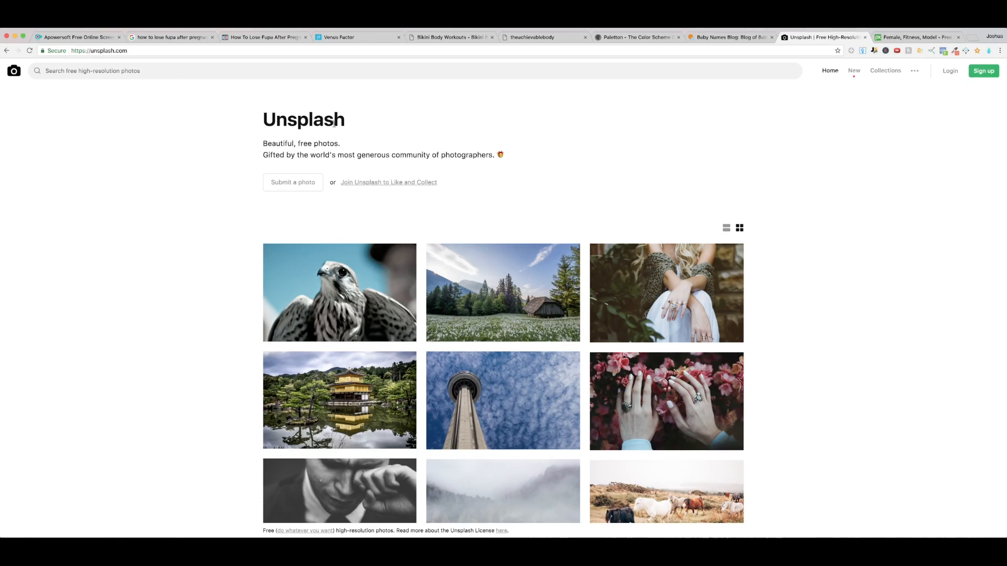
Step: Search Unsplash for "woman" and look through the photo results for a suitable image
click(103, 69)
text(woma)
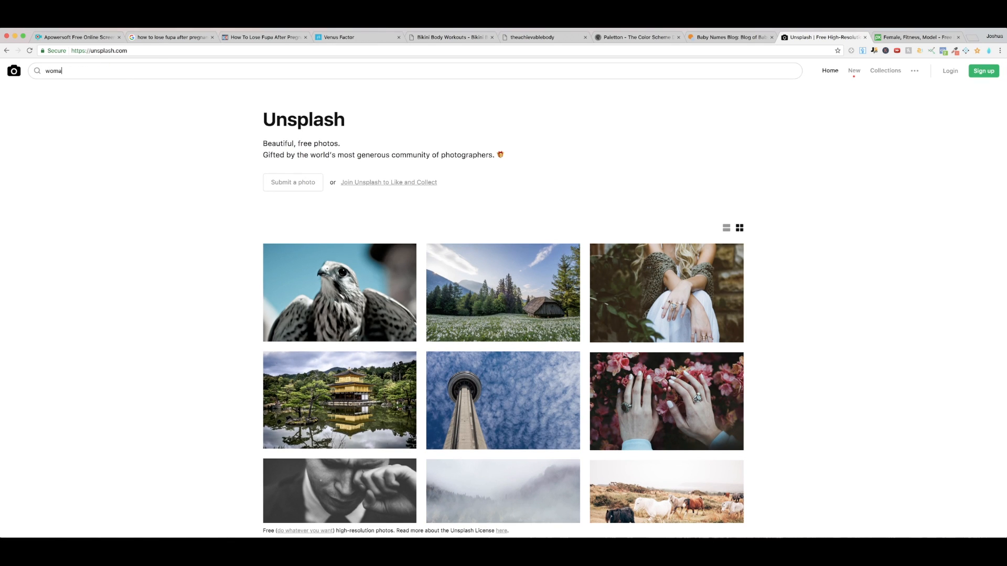
text(n)
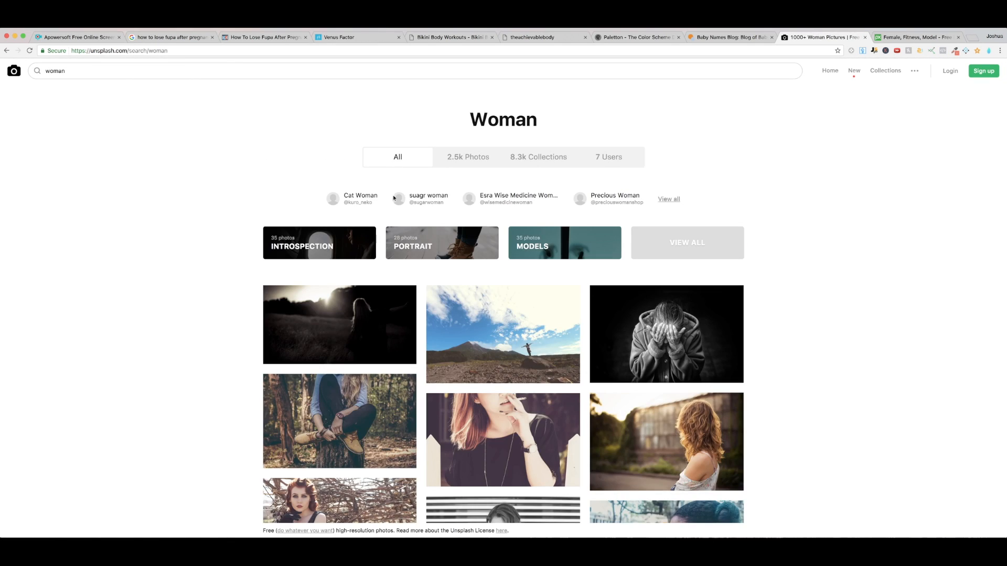
scroll(823, 348, down, 3)
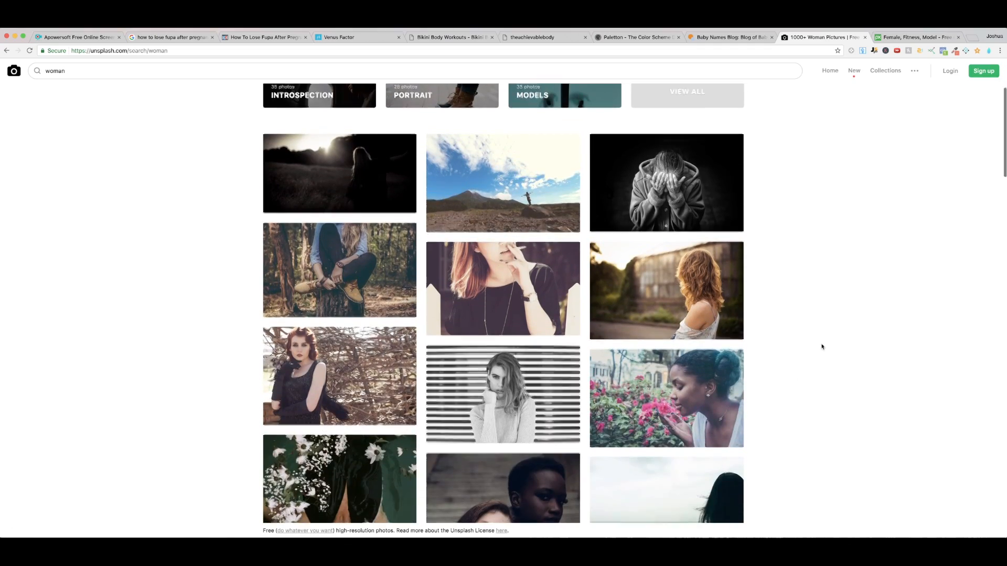
scroll(822, 346, down, 2)
scroll(824, 347, down, 6)
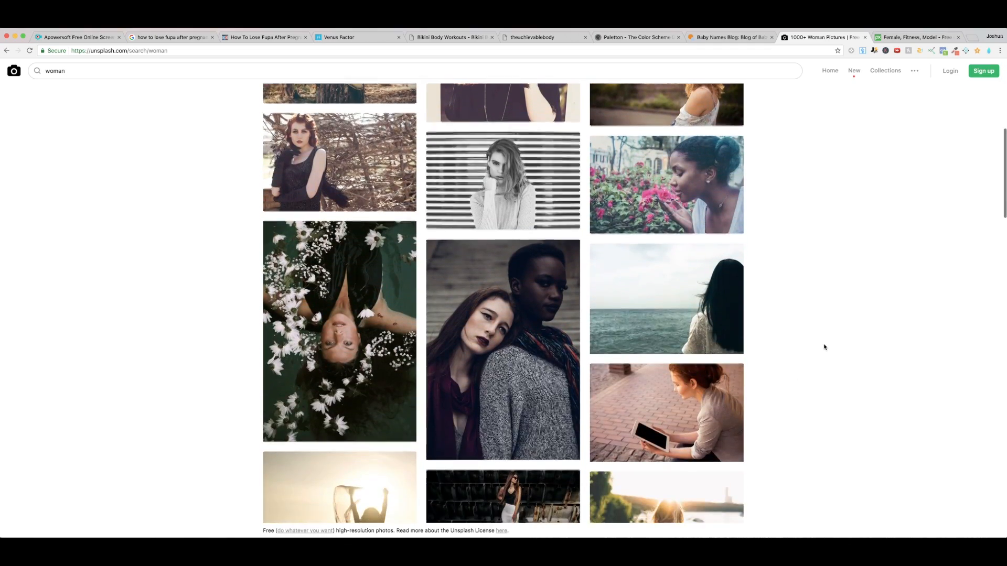
scroll(822, 347, down, 5)
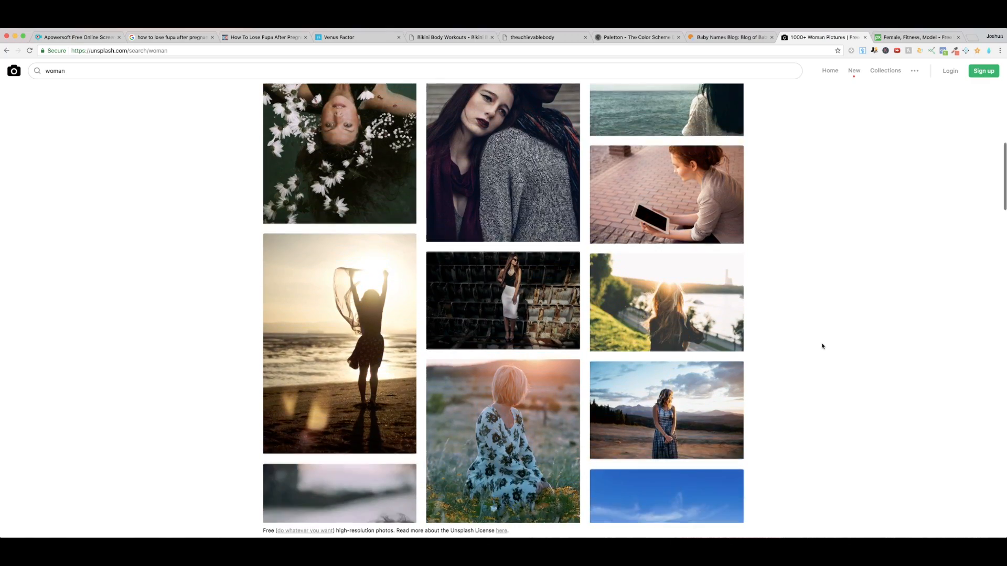
scroll(806, 347, down, 5)
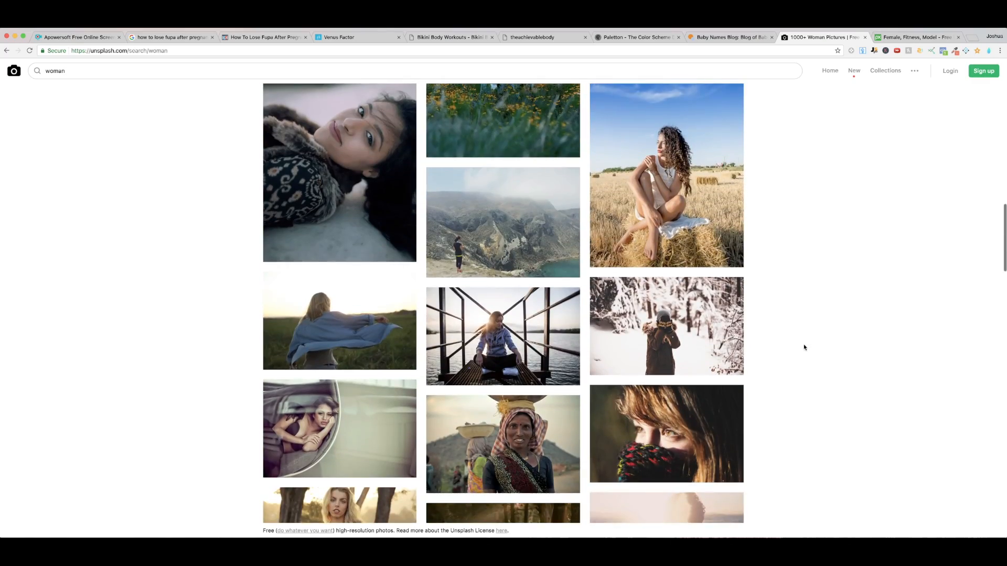
scroll(789, 351, down, 6)
scroll(789, 351, down, 8)
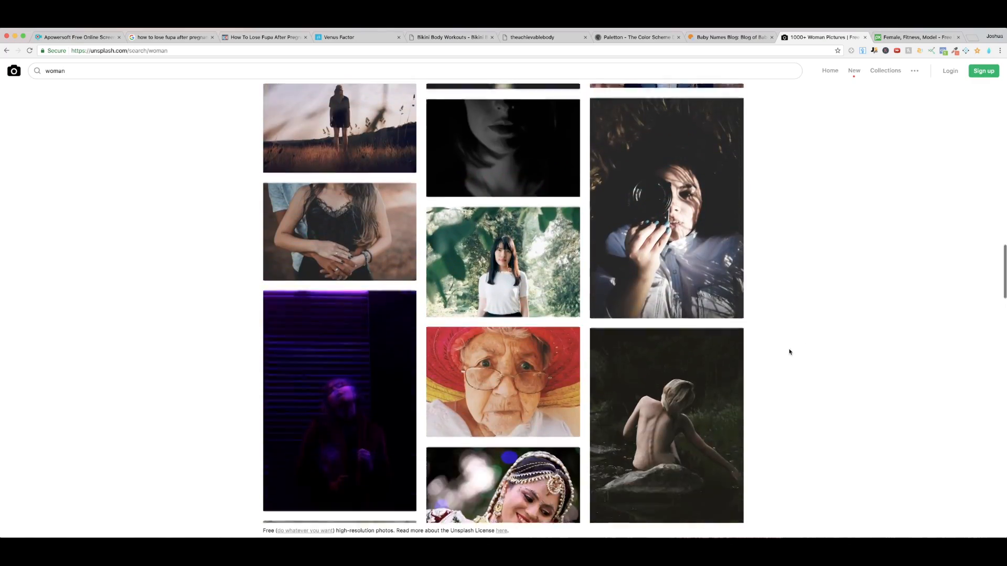
Step: Open the Unsplash fitness photo of the woman stretching her arms overhead in a new tab, plus a second photo in another tab
right_click(352, 271)
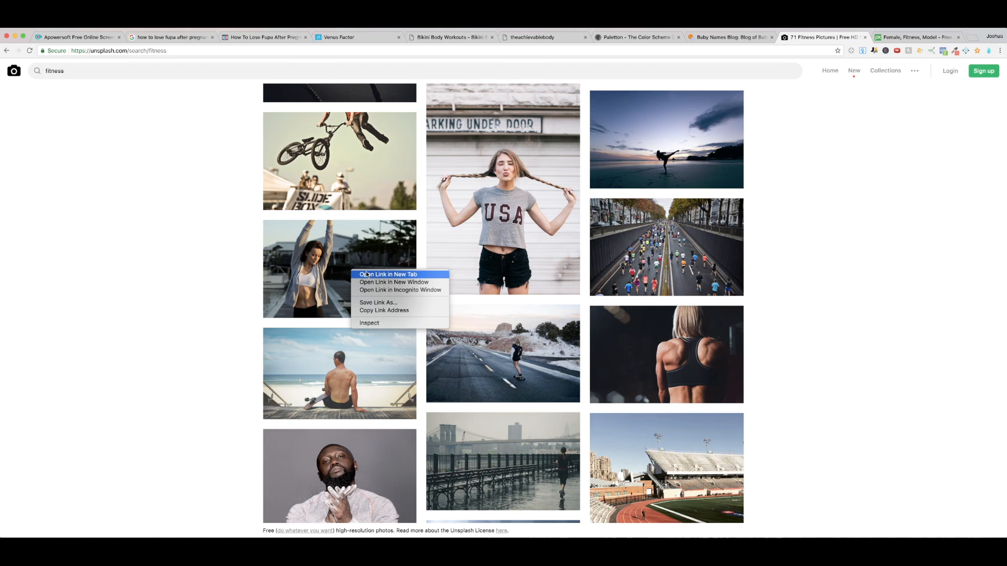
click(366, 274)
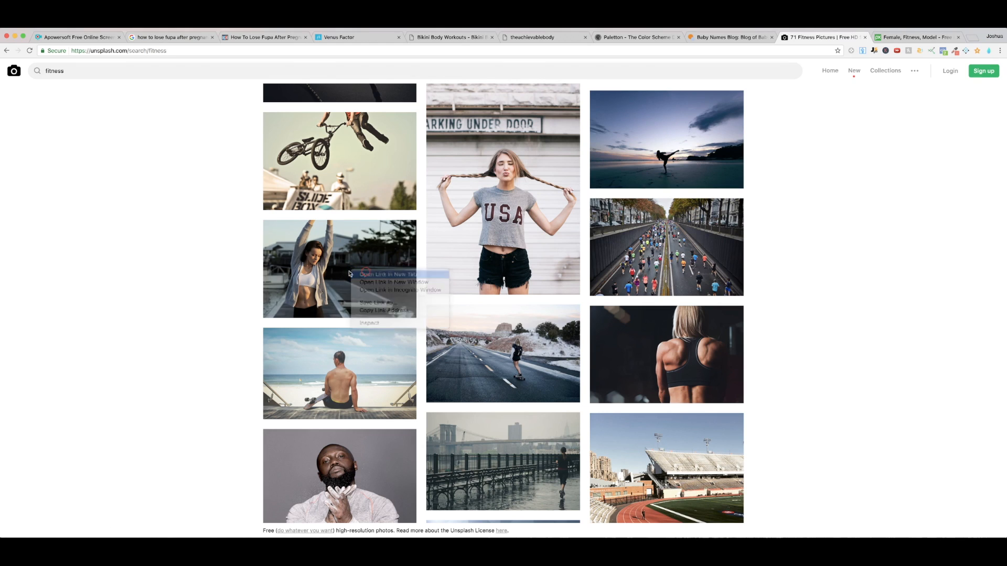
scroll(220, 279, up, 5)
scroll(220, 279, up, 7)
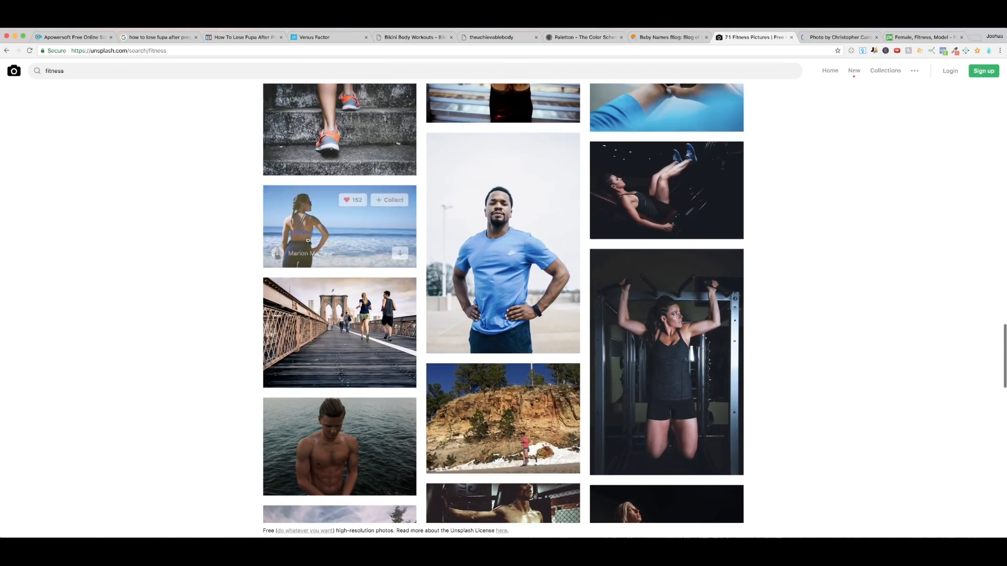
right_click(309, 240)
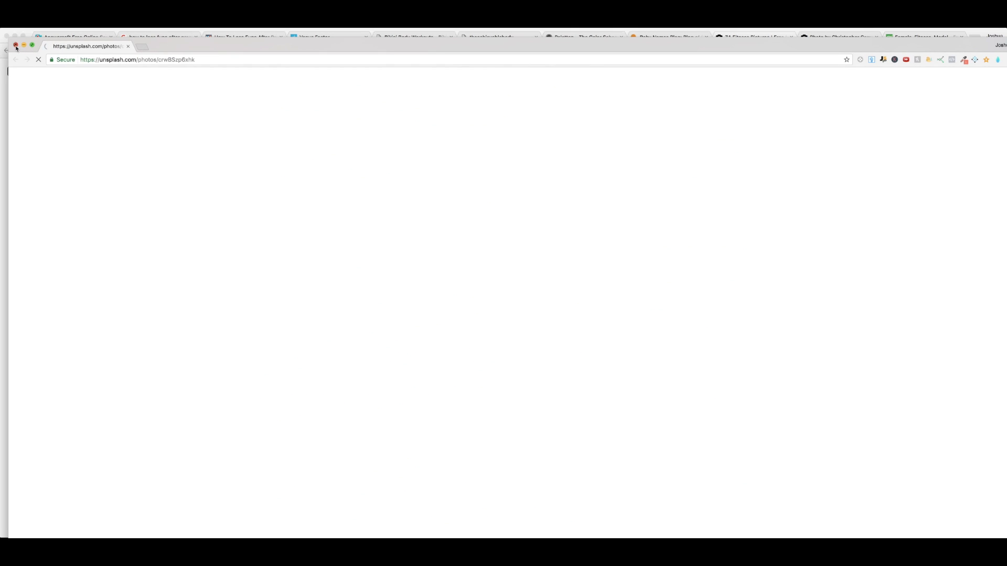
click(16, 45)
right_click(305, 231)
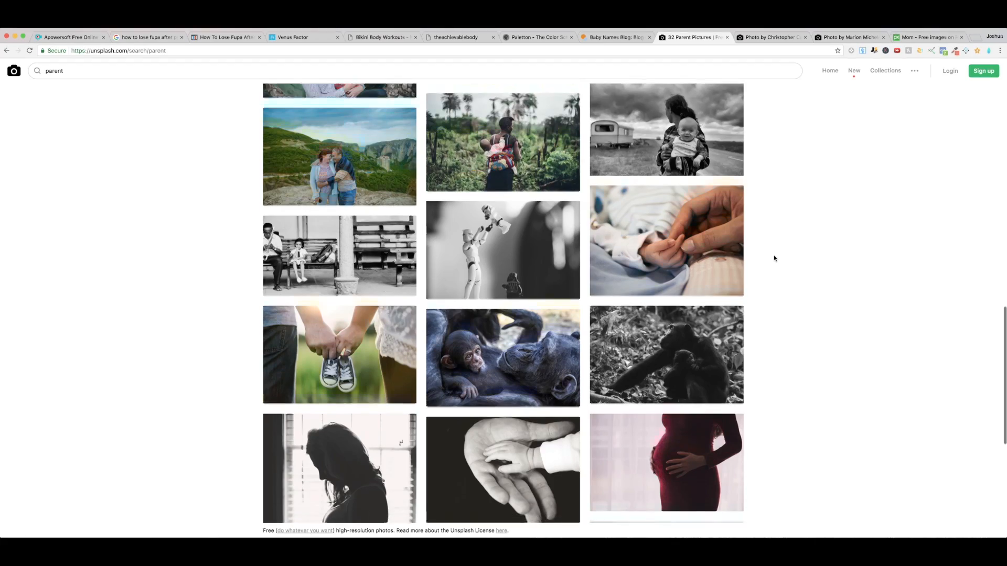
Step: Look through the Pixabay "Mom" images and the Unsplash "parent" photos for a suitable mother or pregnancy picture
scroll(774, 258, down, 2)
scroll(774, 258, down, 1)
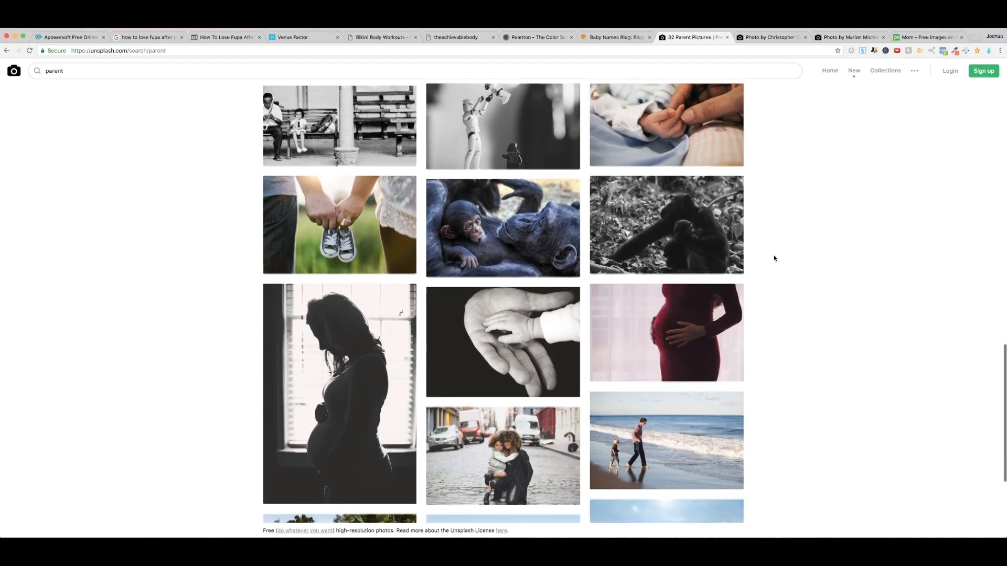
scroll(774, 258, down, 5)
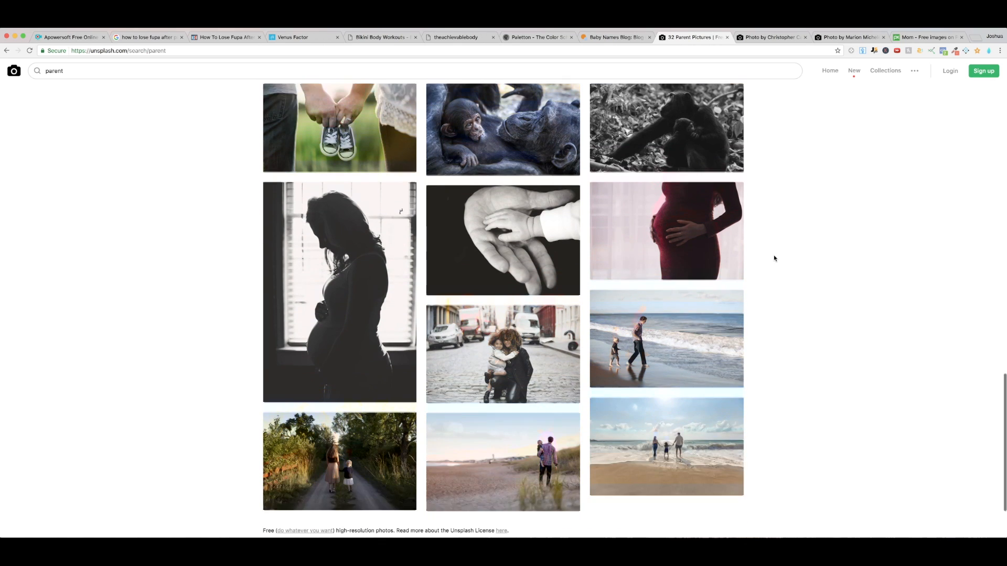
scroll(774, 258, down, 1)
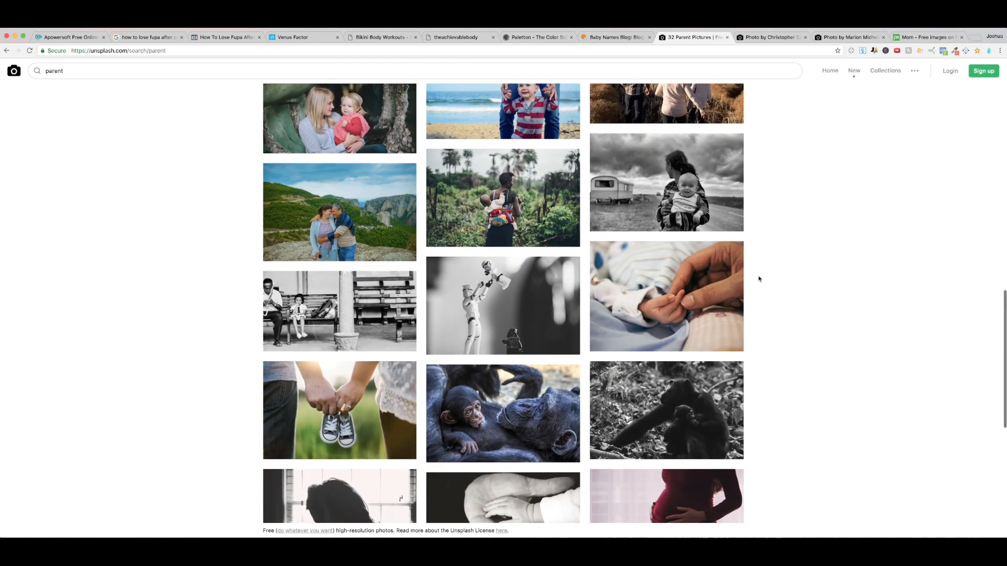
scroll(757, 281, down, 10)
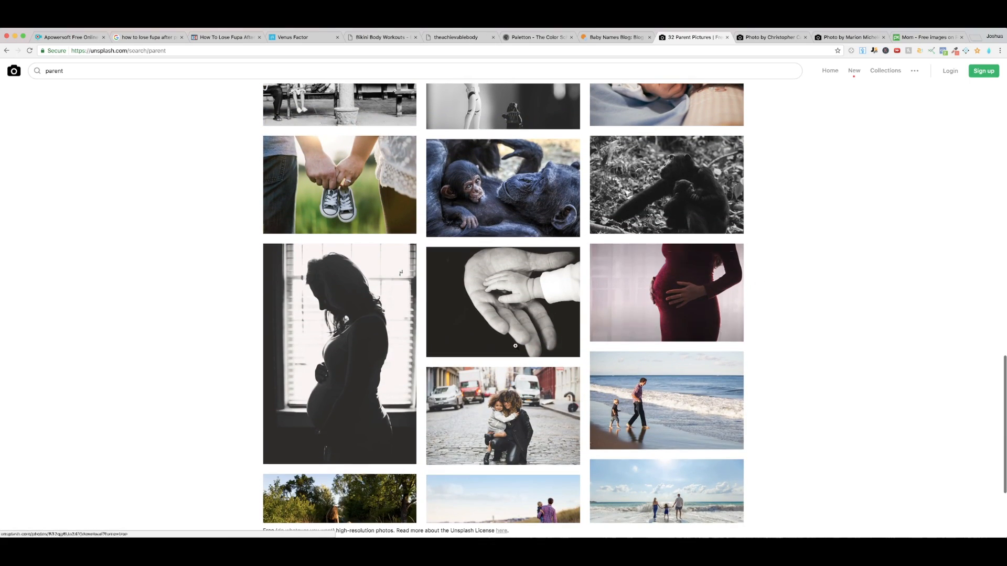
scroll(779, 335, up, 2)
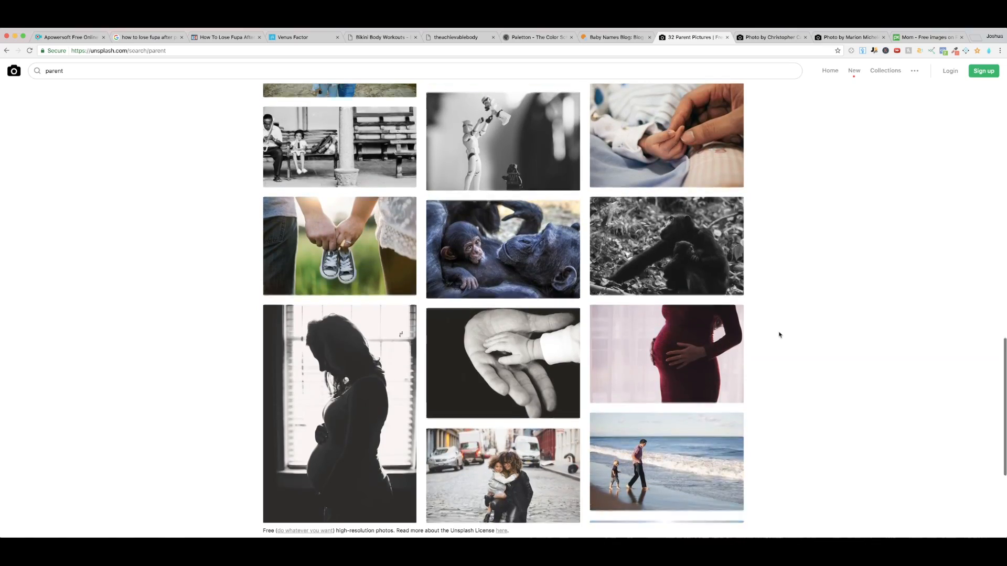
scroll(779, 335, up, 8)
scroll(780, 335, up, 10)
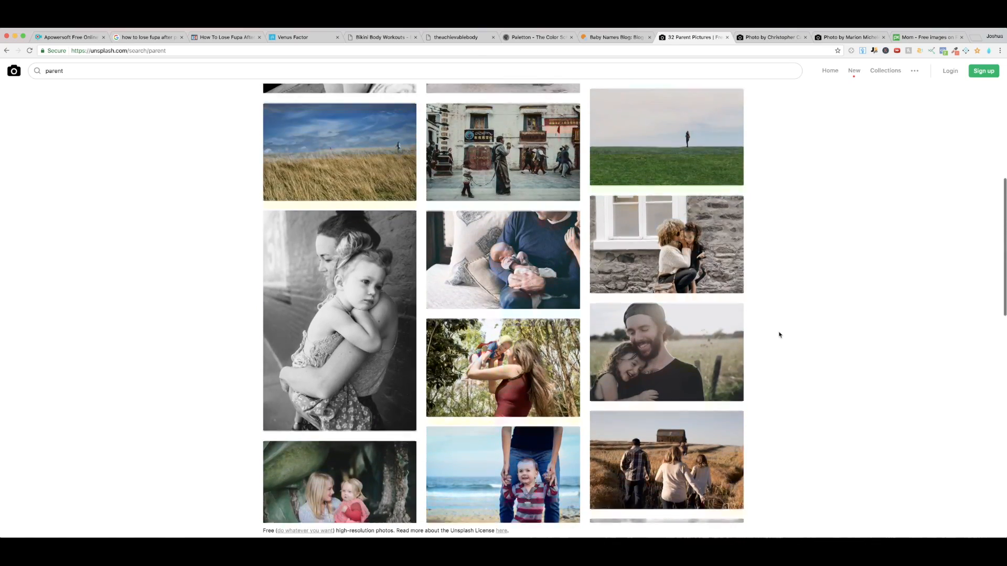
Step: Look through the Unsplash "parent" photos and compare them with the two fitness photos already open in other tabs
scroll(779, 335, up, 2)
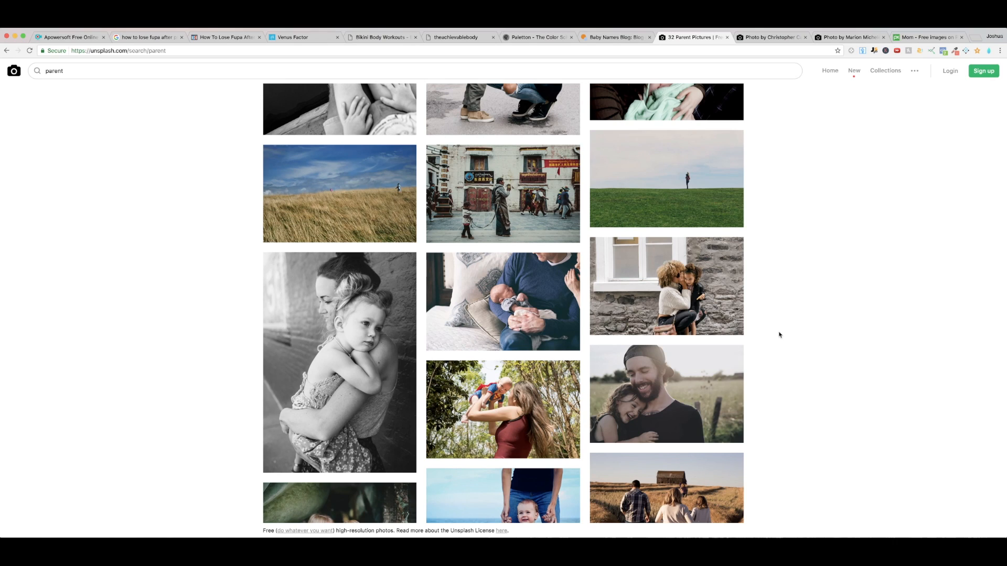
scroll(780, 335, up, 9)
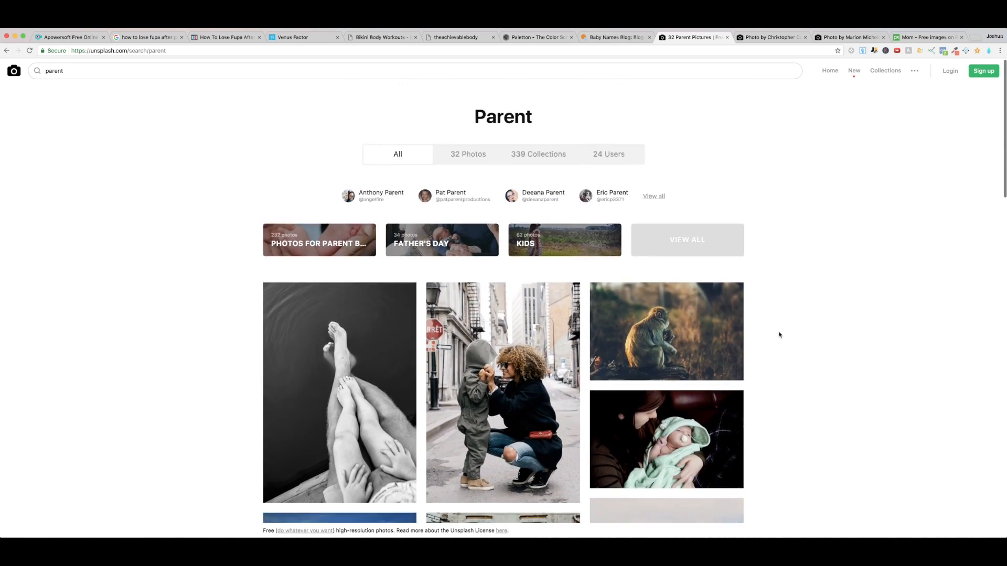
scroll(779, 335, down, 15)
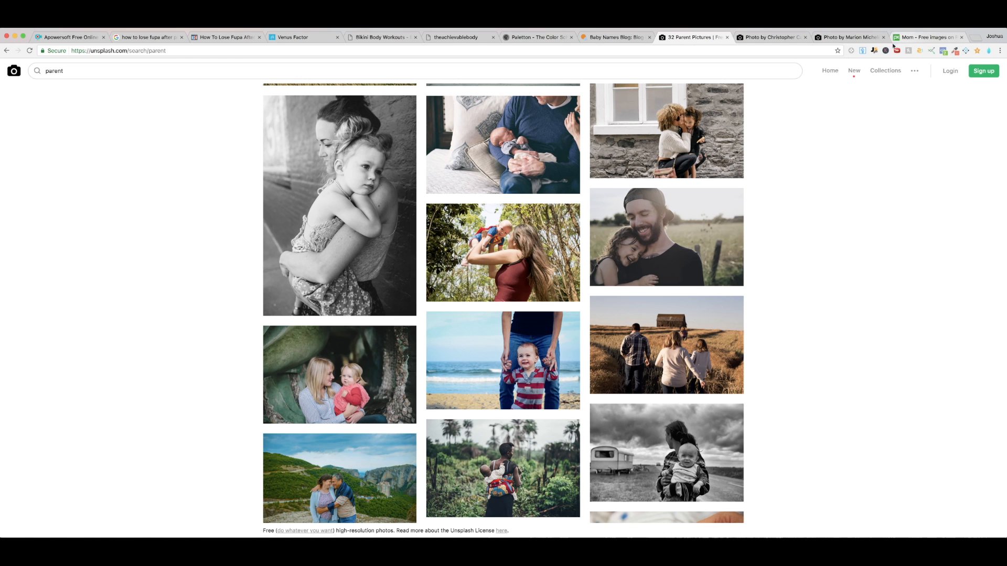
click(774, 41)
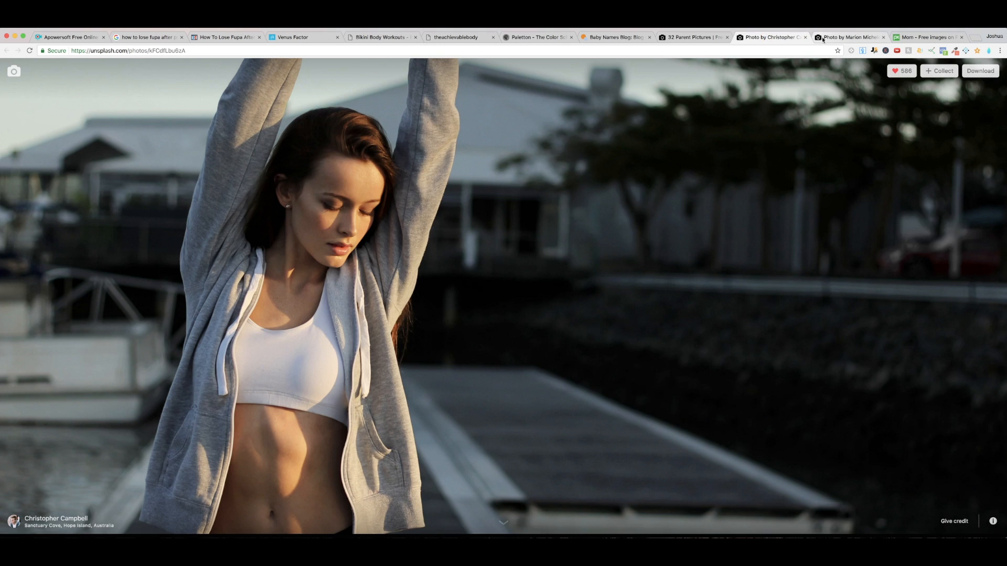
click(824, 39)
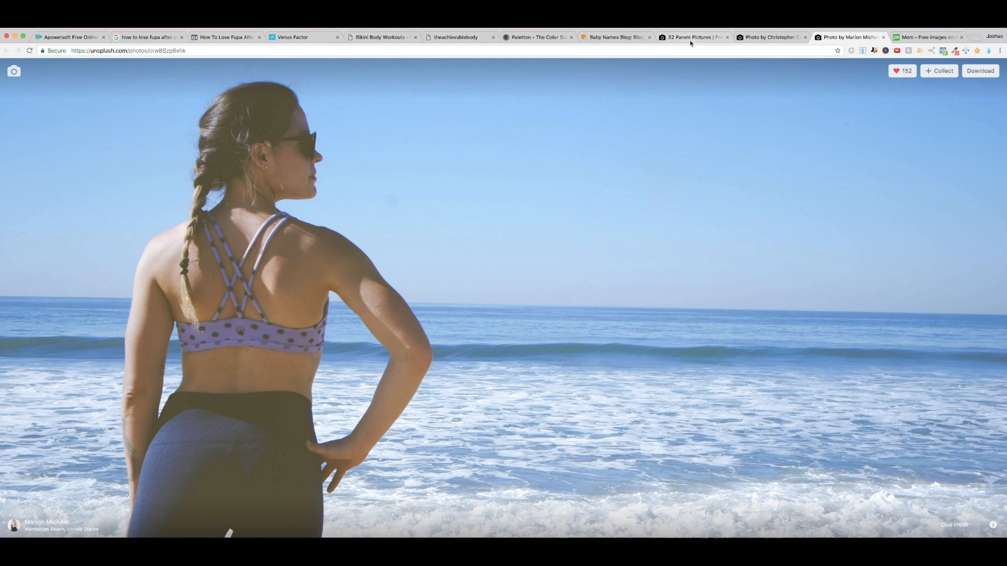
click(691, 41)
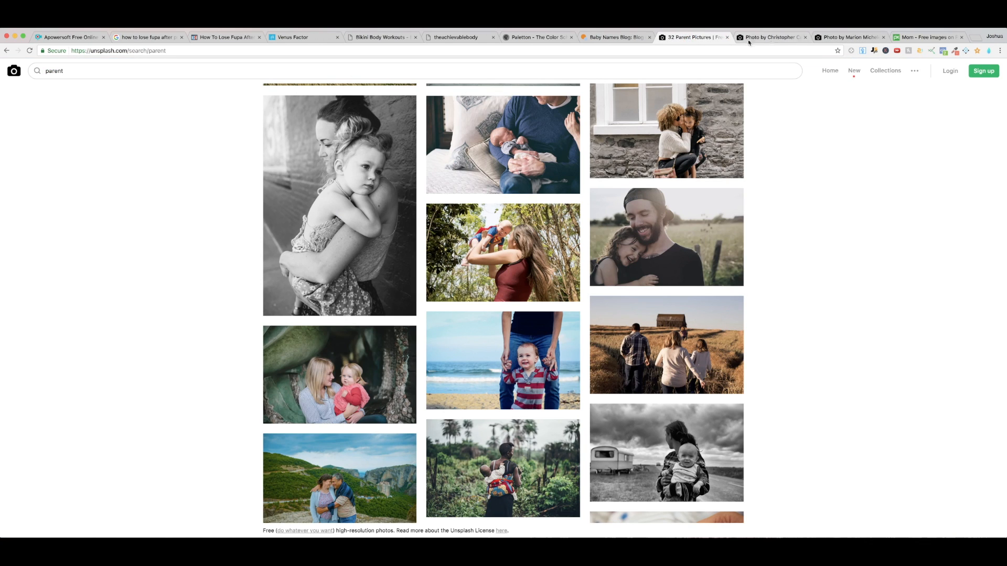
Step: Move the beach fitness photo's browser tab directly after the Unsplash "parent" results tab and view the photo again
click(837, 40)
drag(837, 40, 764, 42)
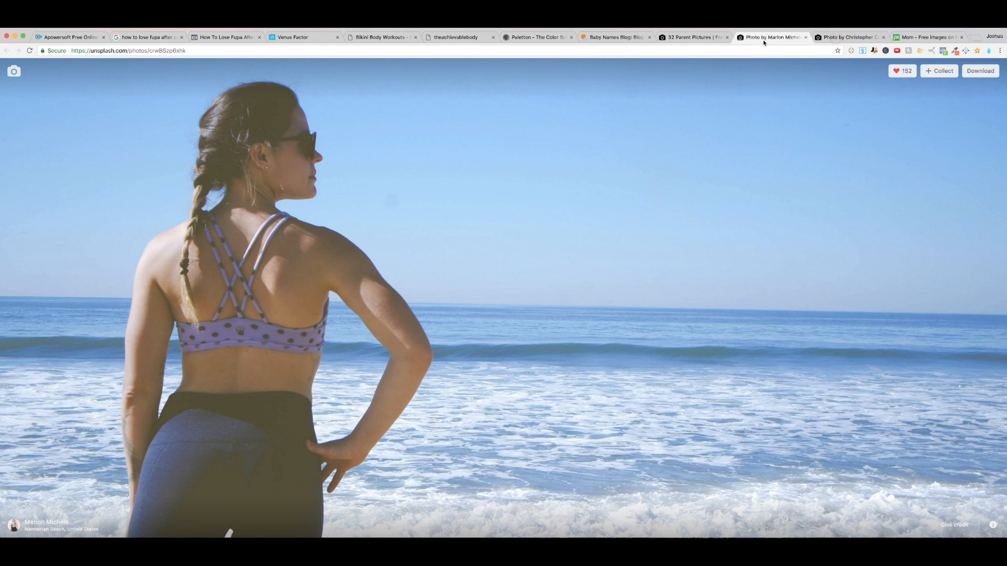
click(692, 38)
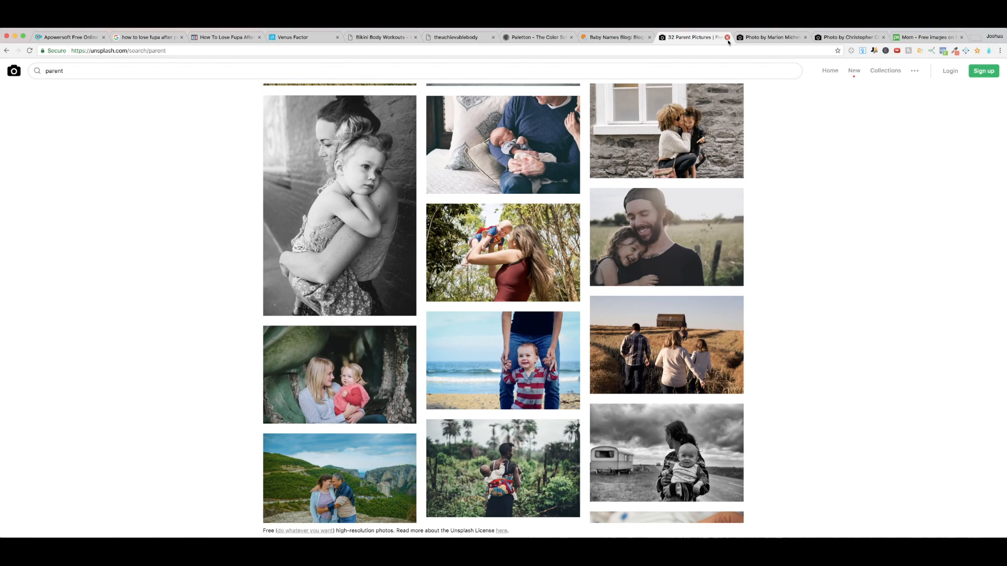
click(768, 39)
right_click(475, 212)
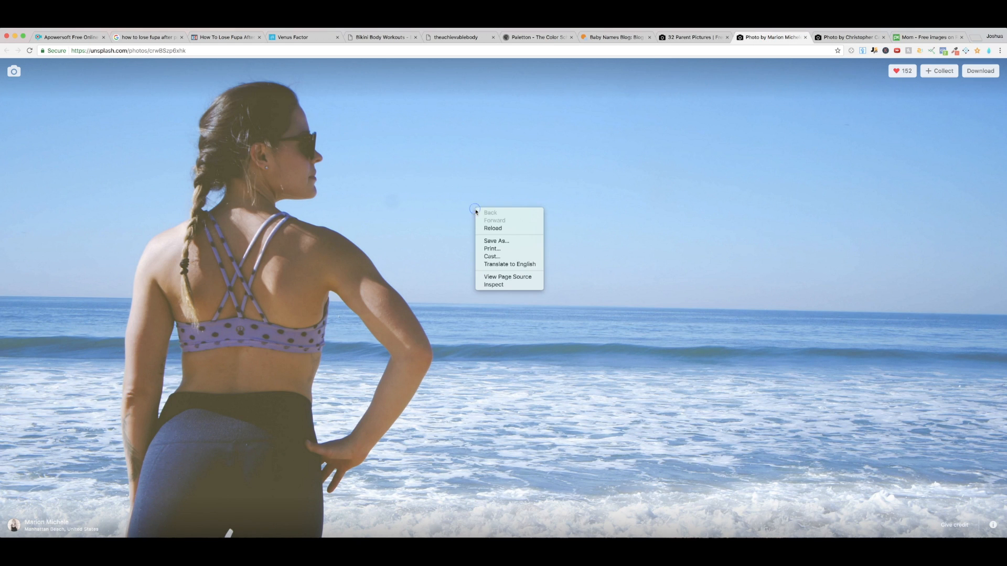
click(511, 241)
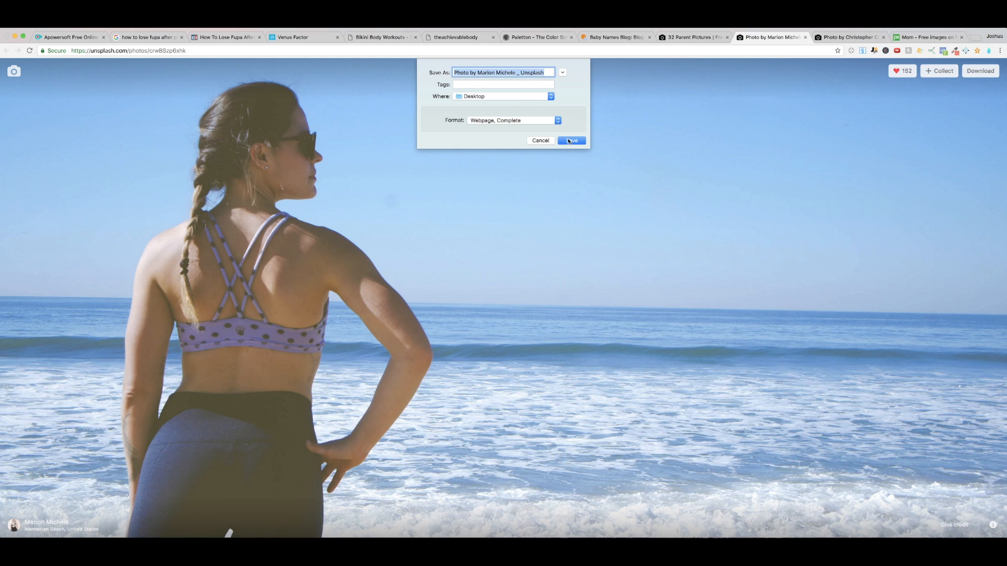
click(558, 121)
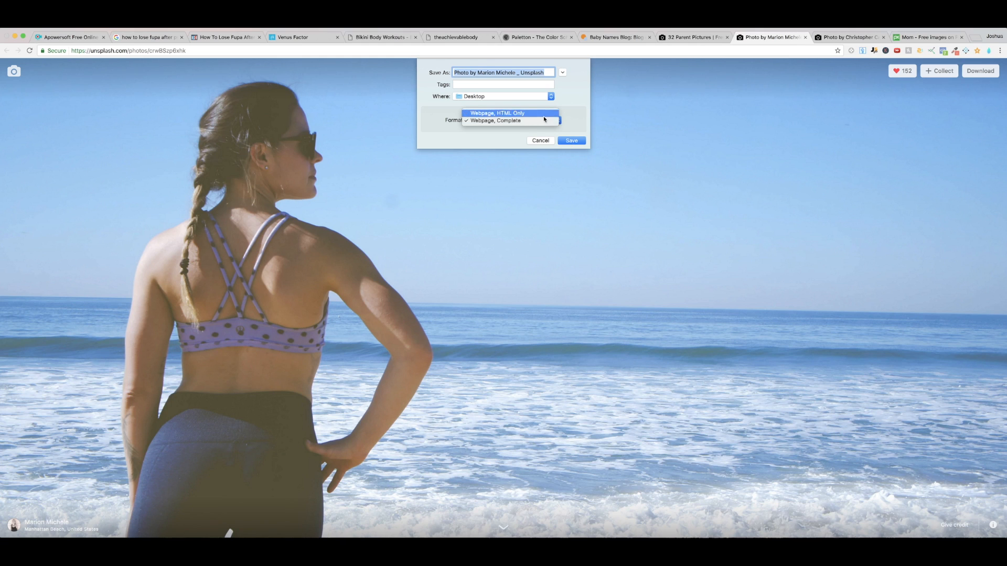
click(613, 118)
click(540, 140)
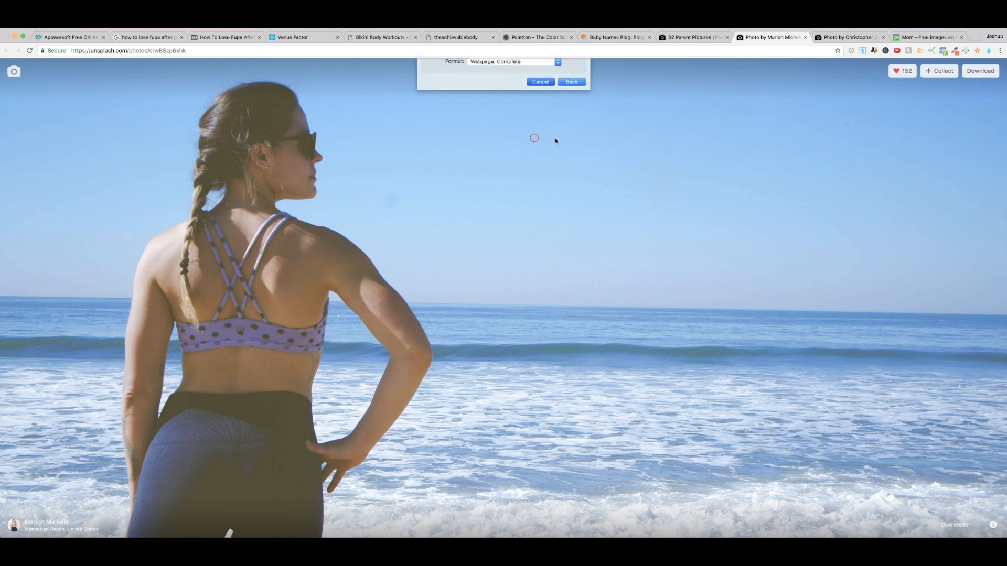
right_click(557, 138)
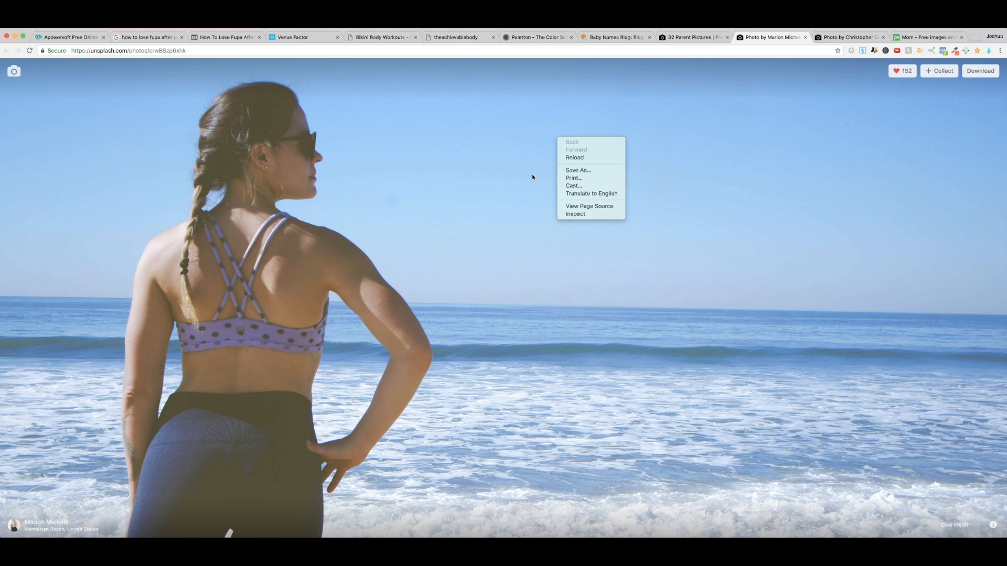
click(535, 189)
Step: Download the Unsplash photo of the woman in sportswear facing the ocean
right_click(733, 173)
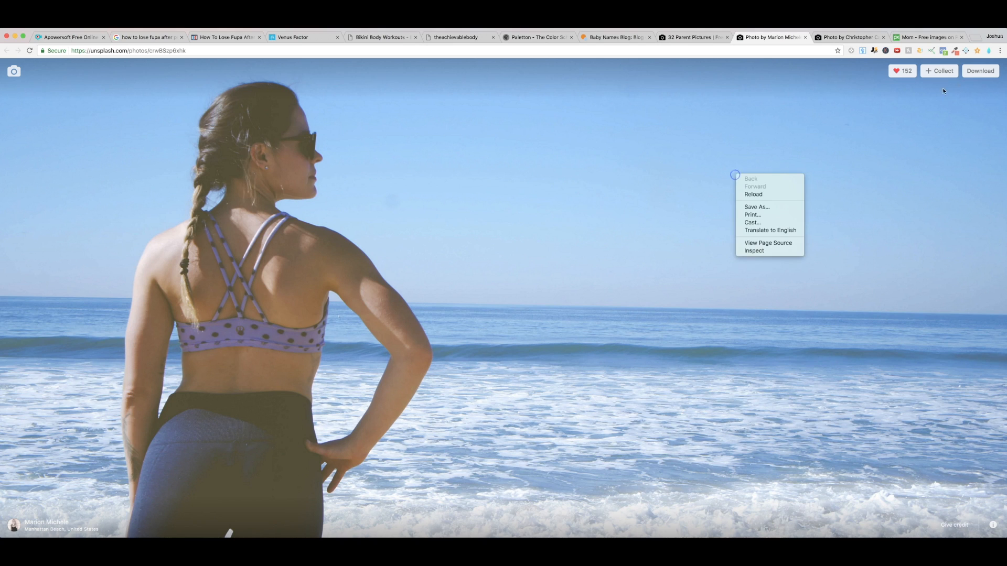
click(978, 72)
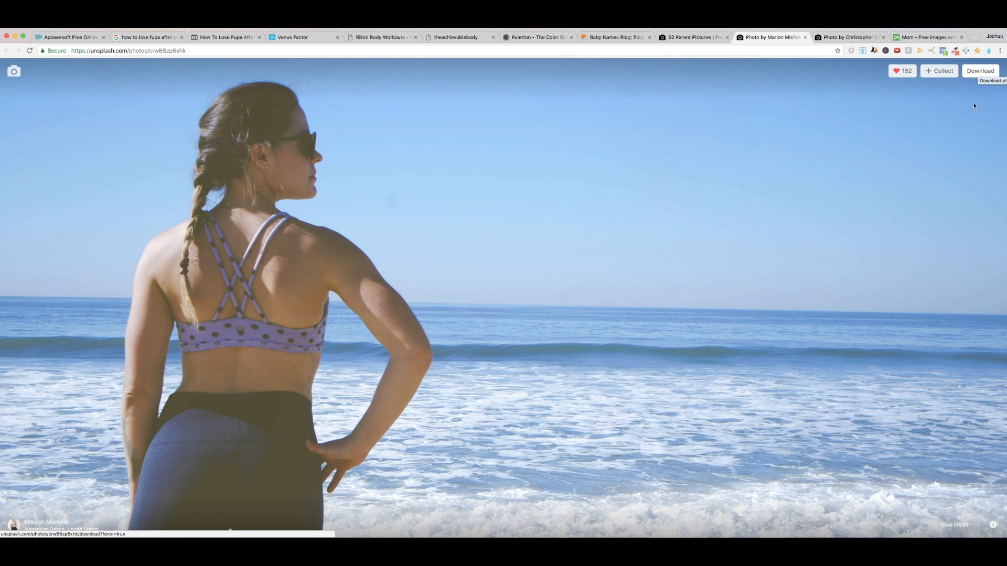
click(974, 75)
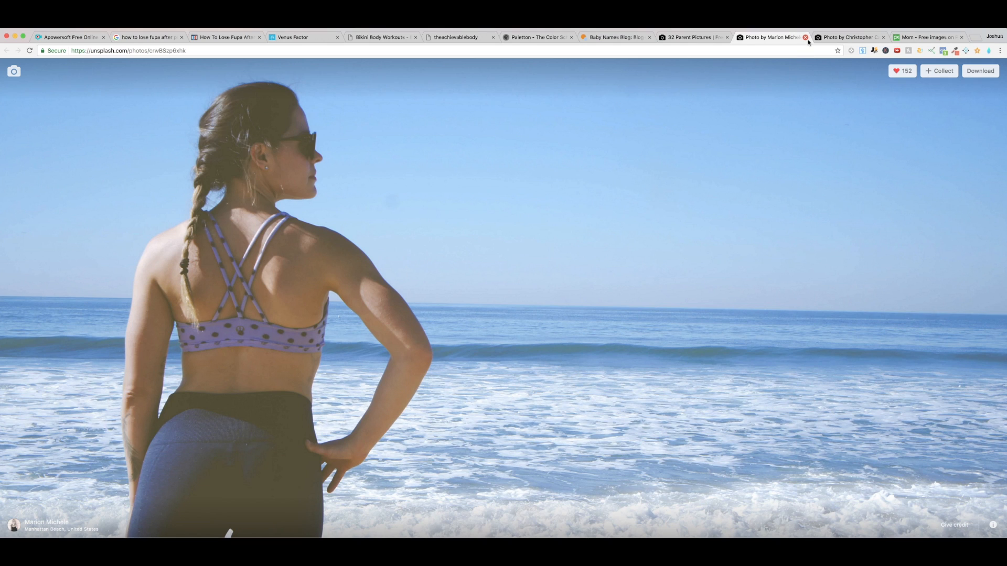
Step: Switch to the ClickFunnels page editor and add a full-width section directly below the headline section
click(227, 38)
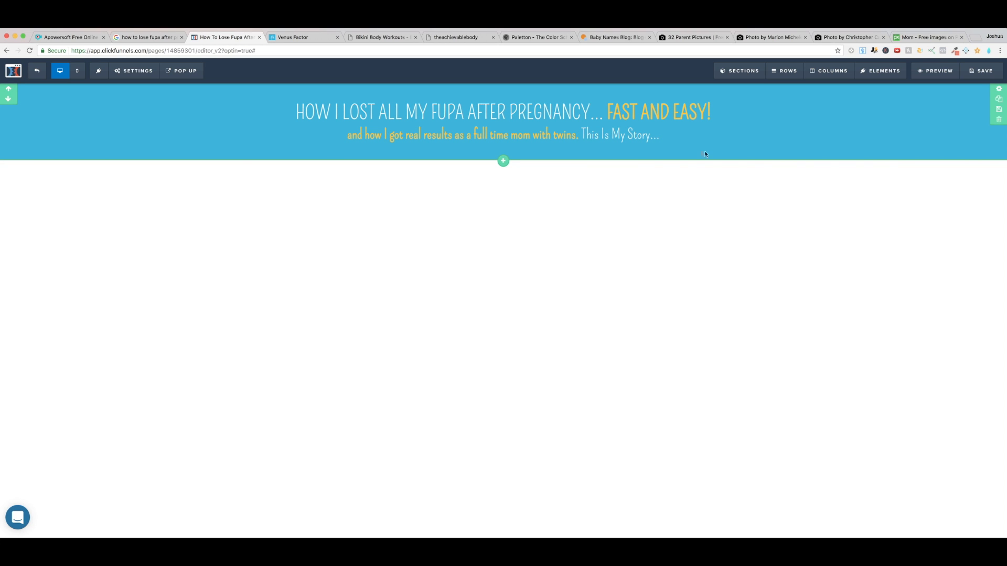
click(503, 163)
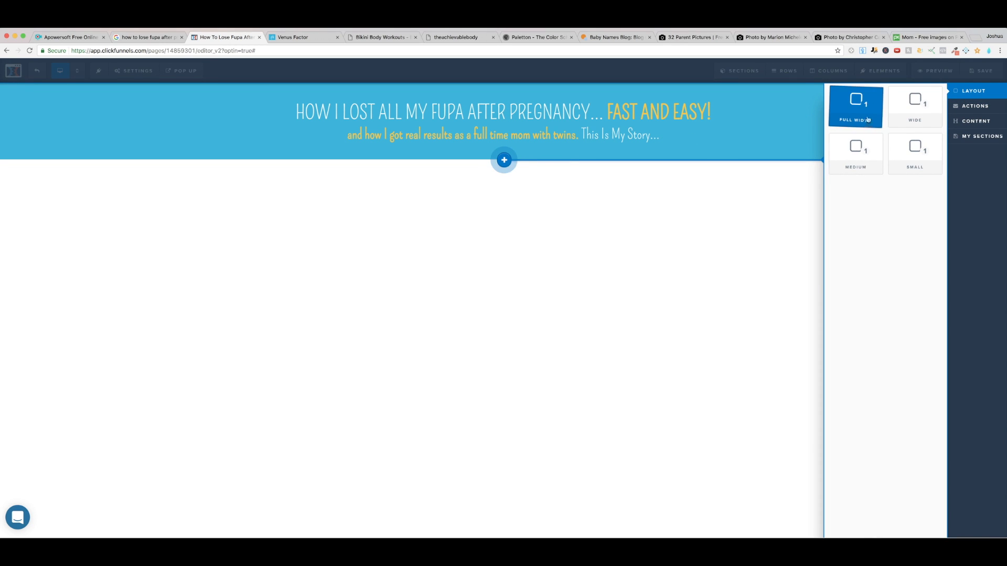
click(750, 174)
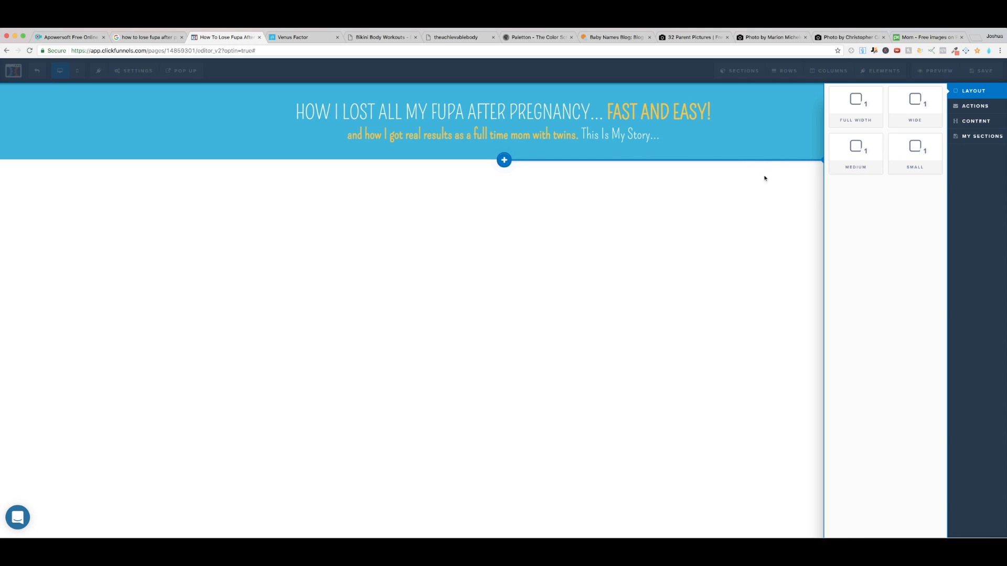
mouse_move(743, 74)
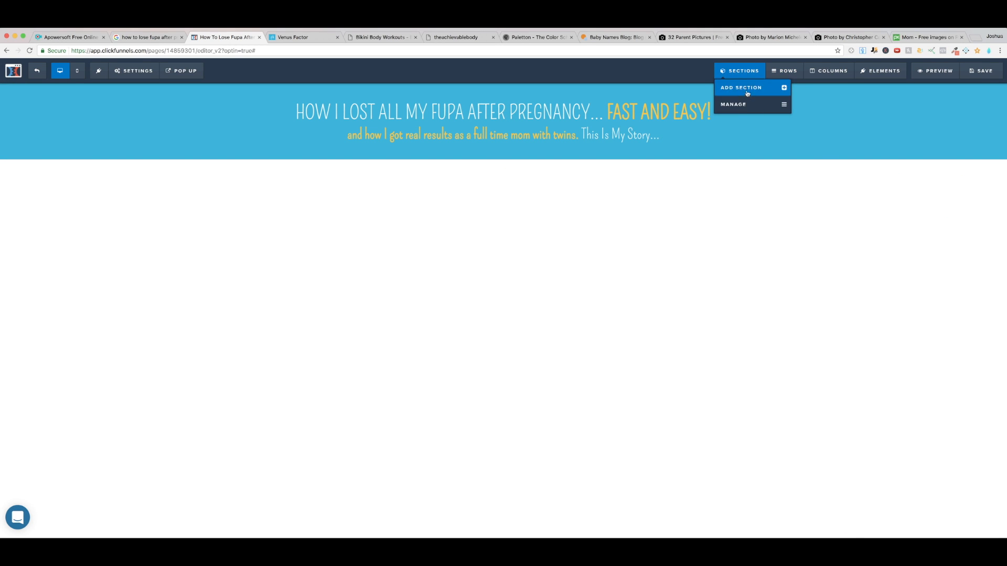
click(744, 91)
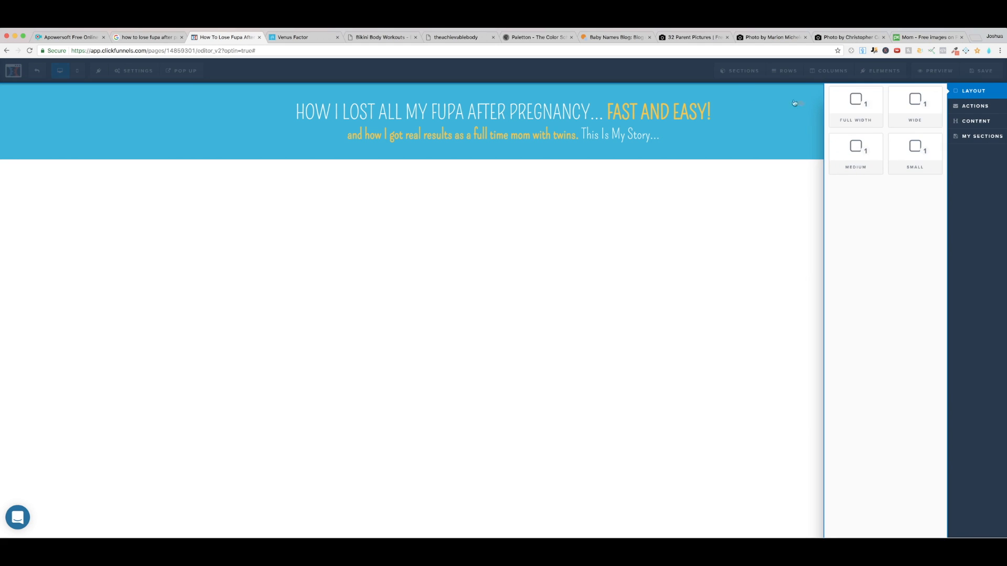
click(852, 103)
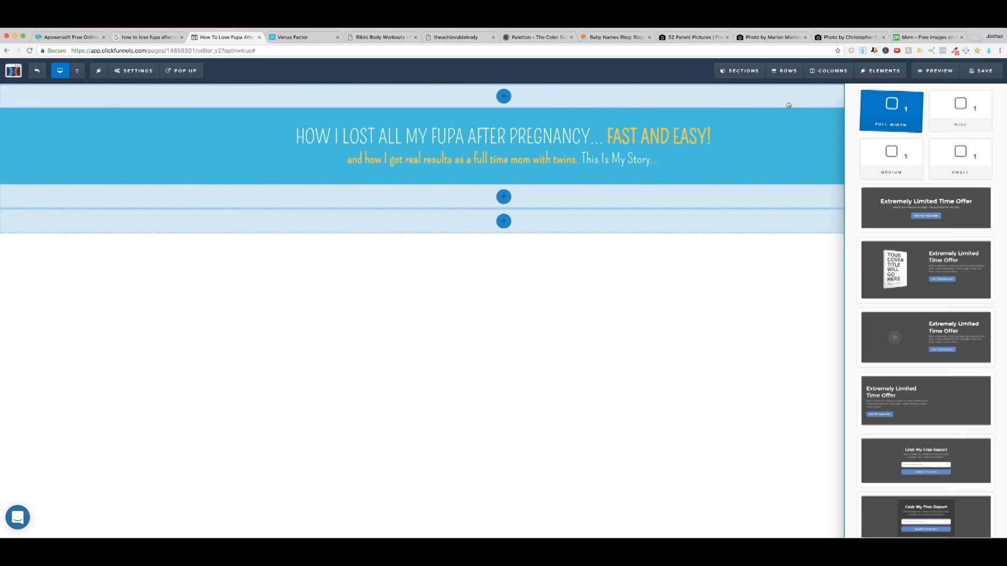
drag(622, 192, 549, 197)
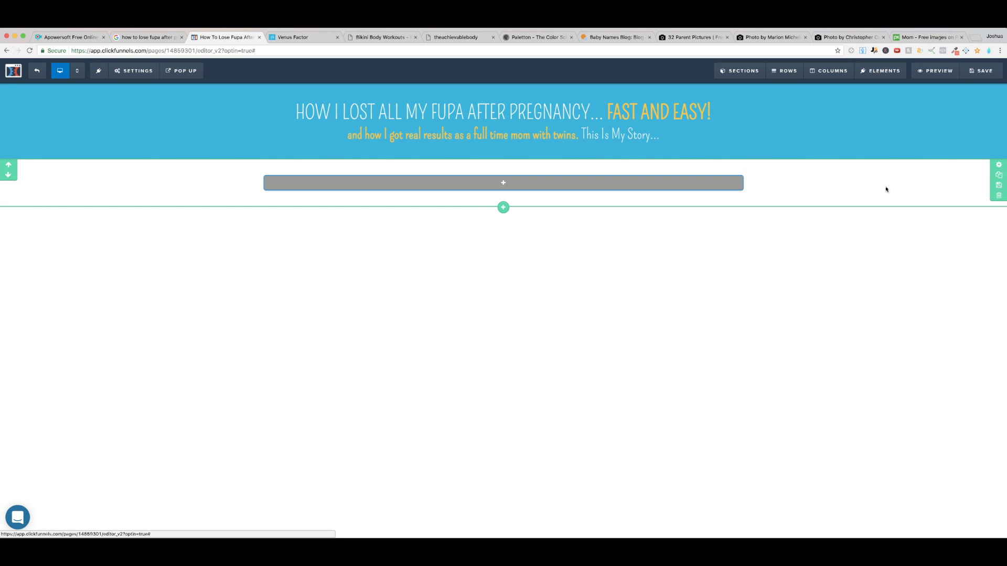
Step: Open the image library for the new section's background image
click(999, 165)
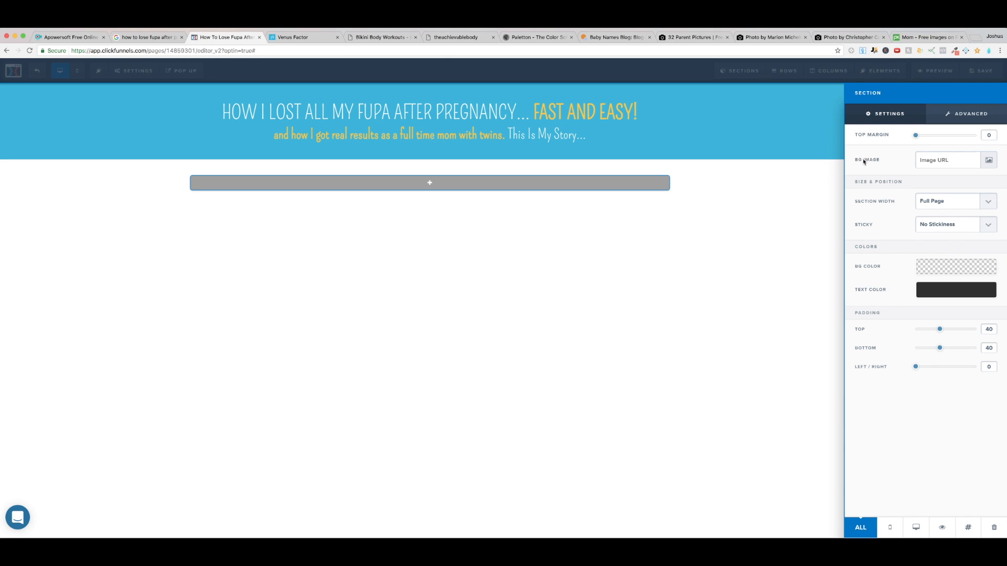
click(987, 162)
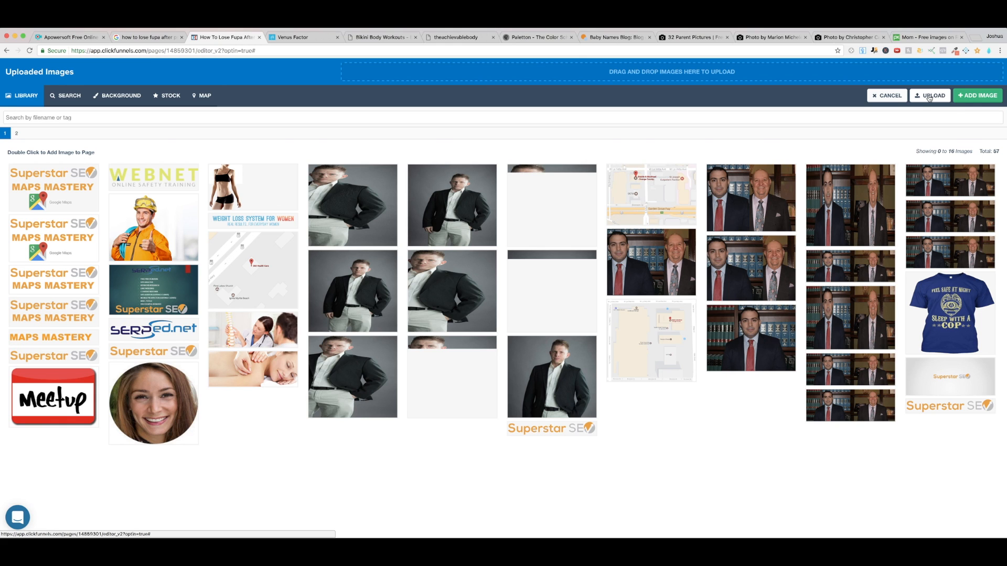
click(929, 97)
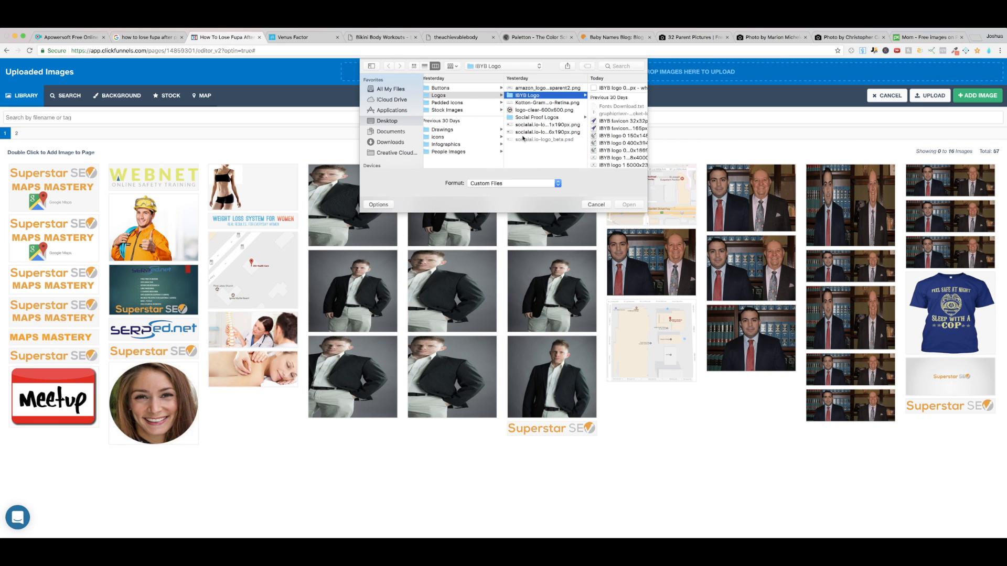
scroll(537, 96, left, 3)
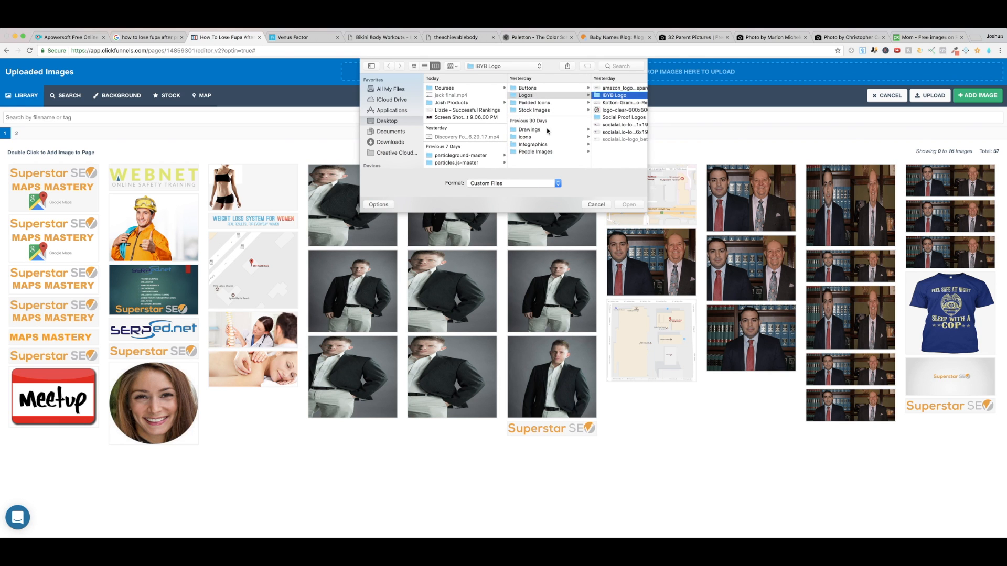
click(597, 204)
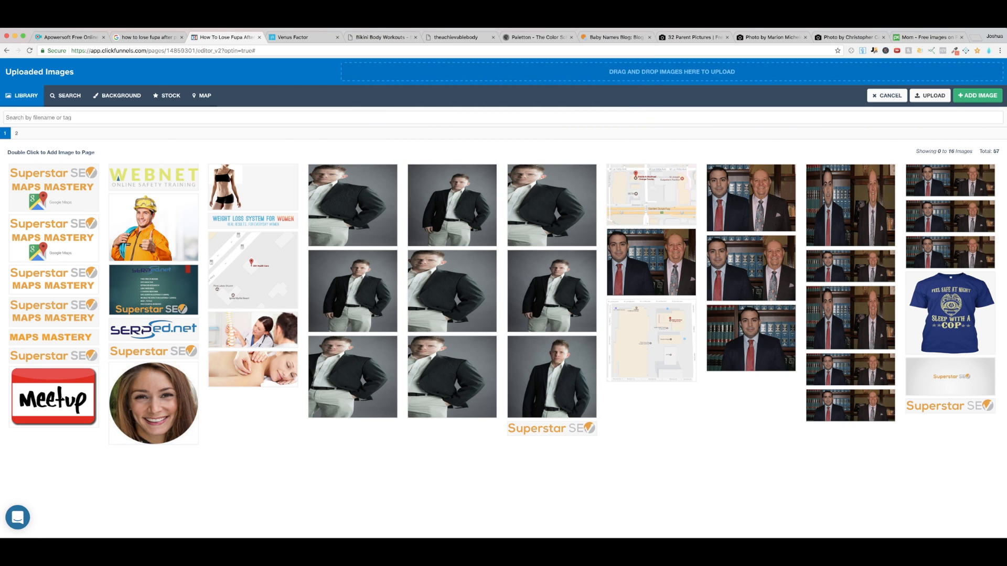
Step: Upload the downloaded beach photo to the image library and apply it as the new section's background image
drag(60, 527, 714, 74)
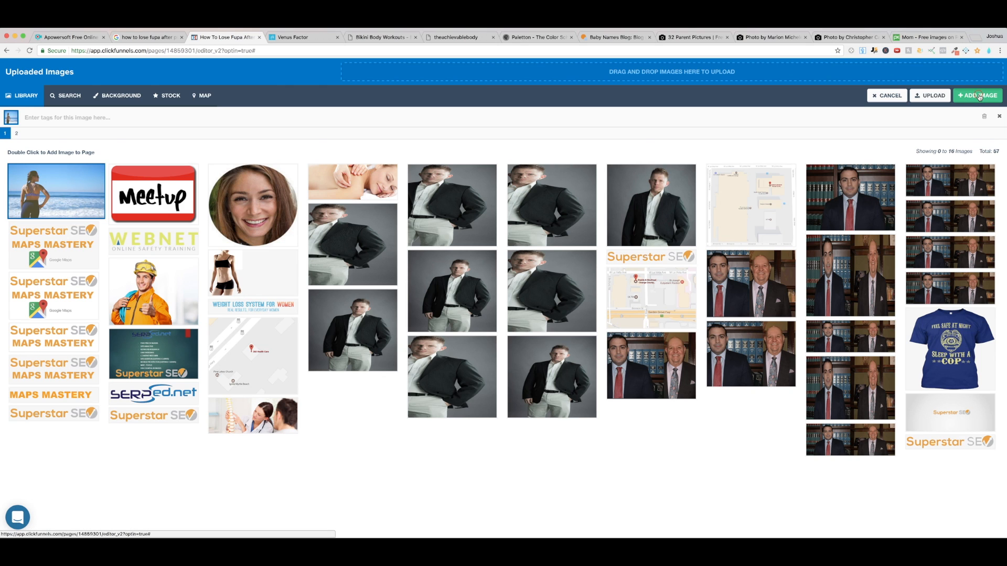
click(979, 97)
click(703, 232)
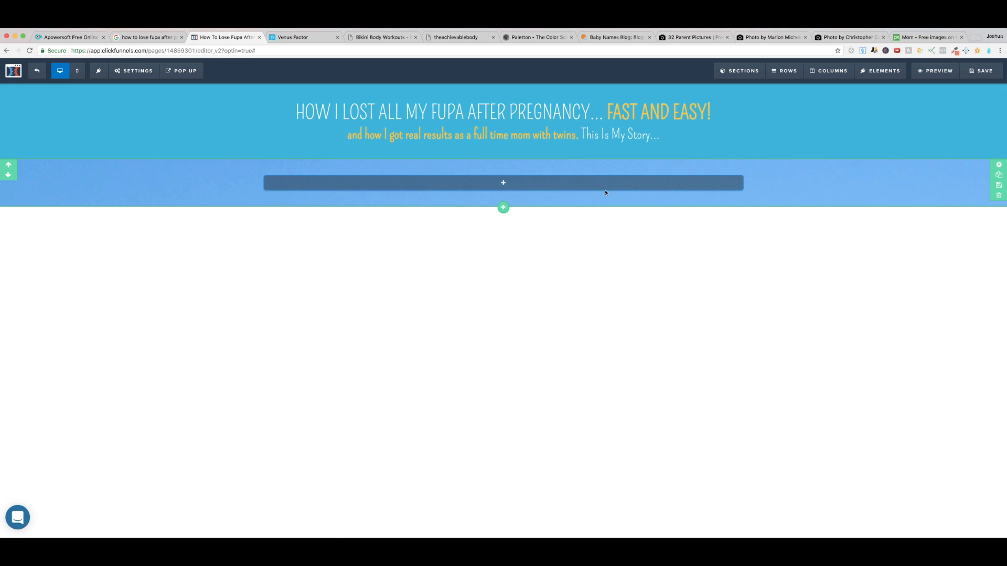
Step: Add a two-column row to the section with the beach background
click(503, 182)
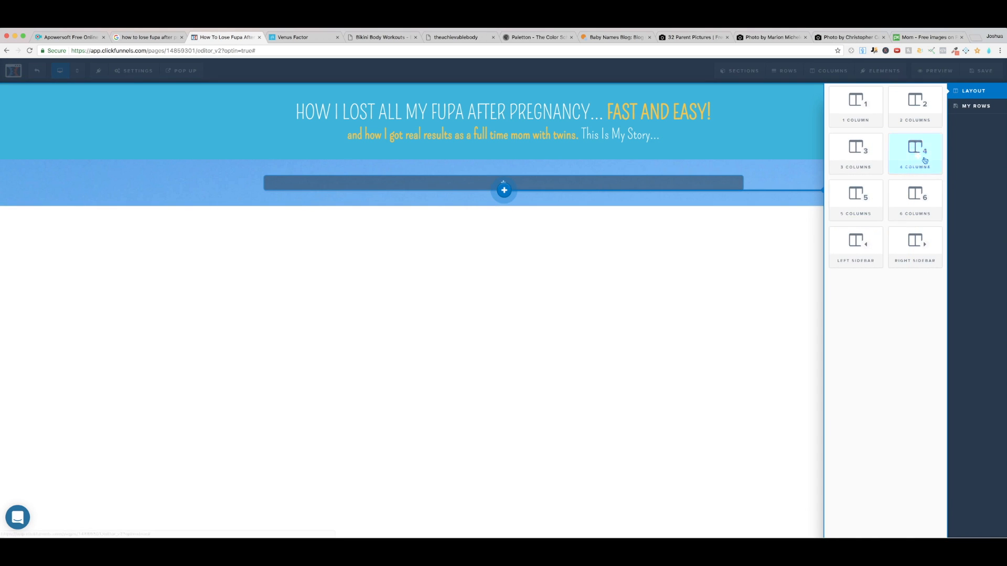
click(914, 120)
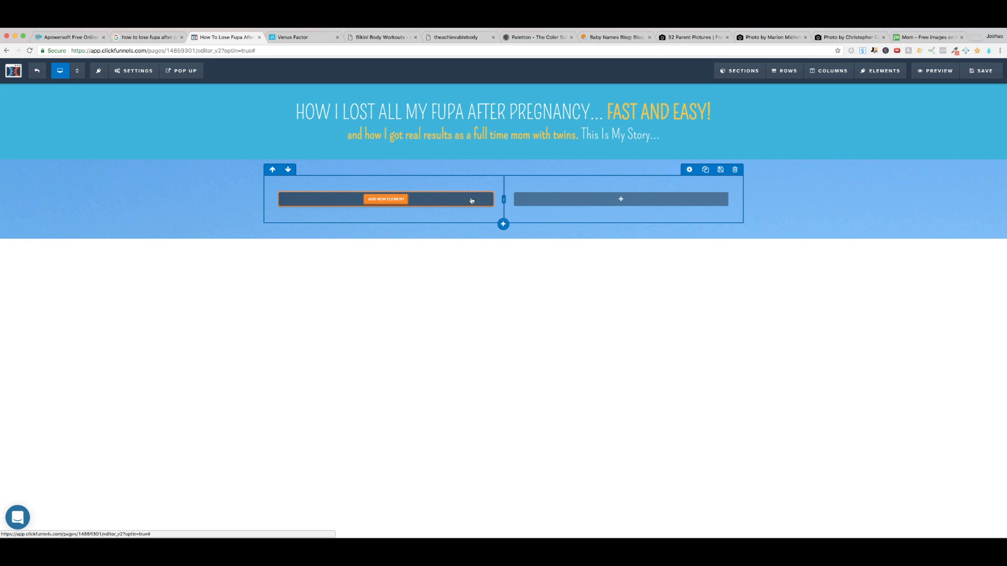
Step: Add an image element to the right column of the two-column row
click(401, 204)
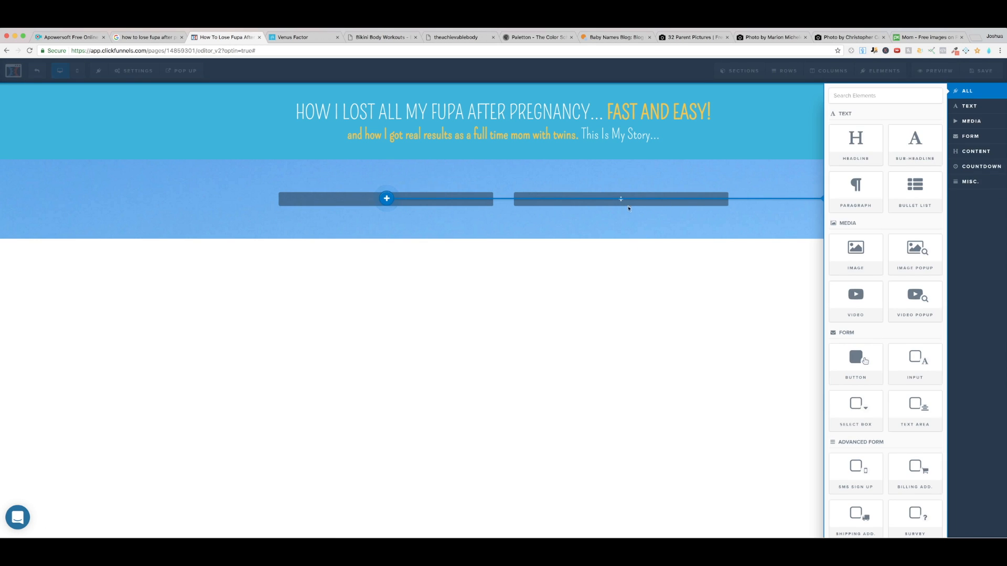
click(636, 200)
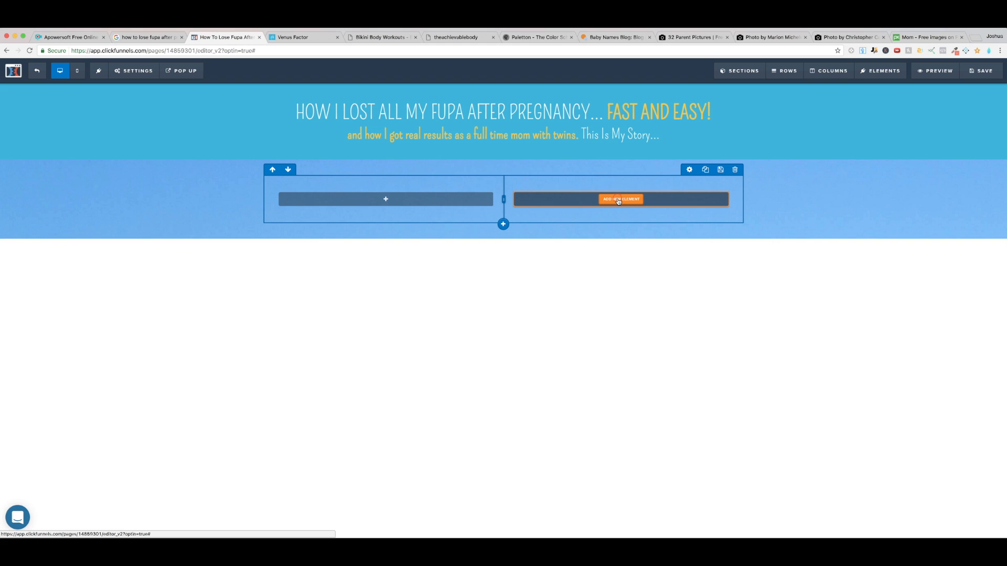
click(619, 201)
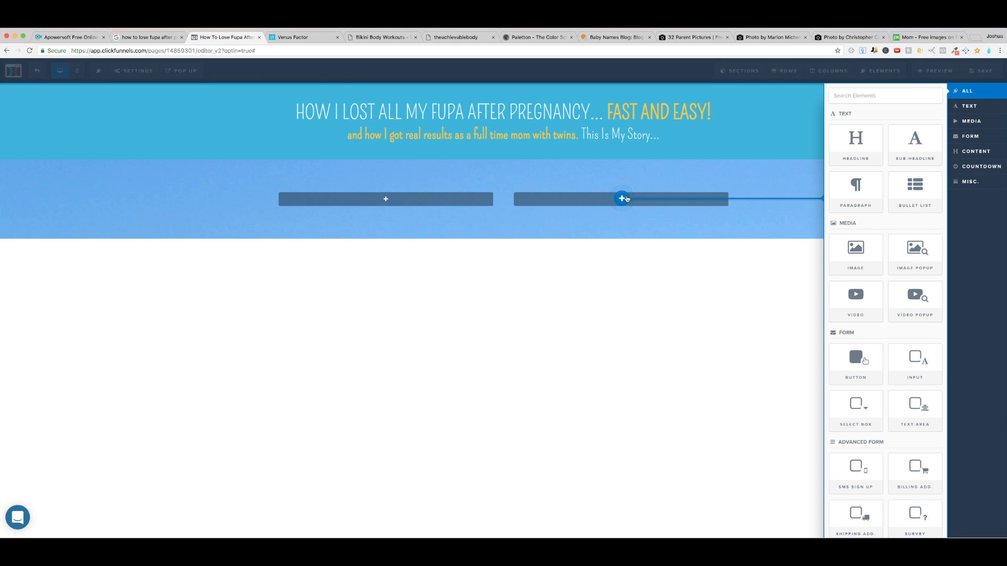
click(863, 250)
click(624, 201)
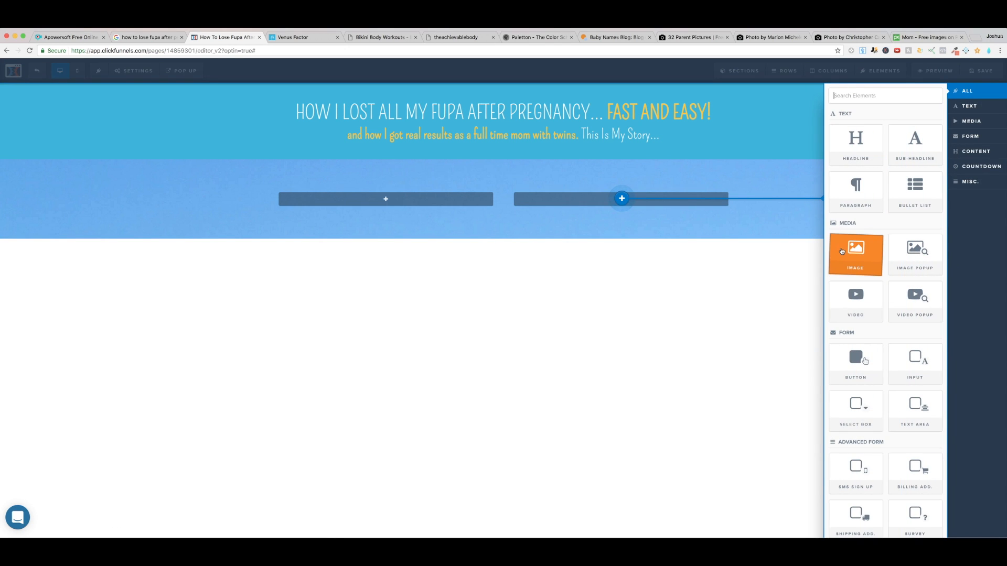
click(842, 251)
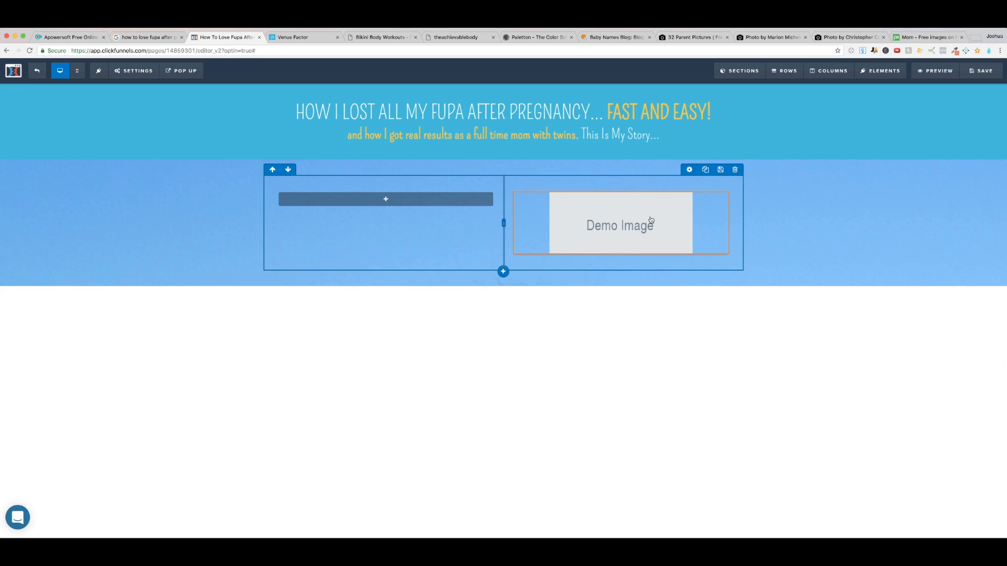
Step: Clone the placeholder image four times so the right column holds a stack of five
click(707, 187)
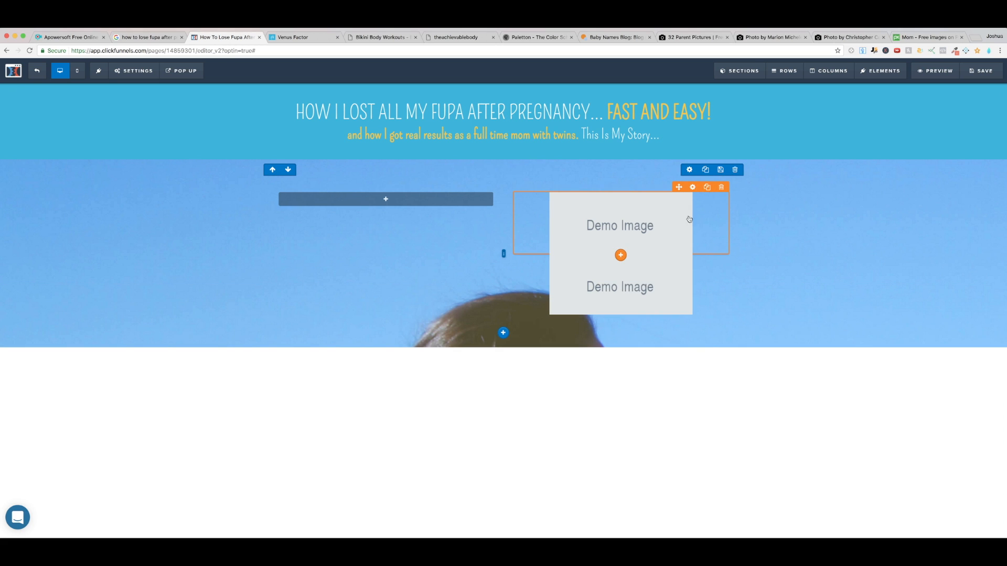
click(707, 187)
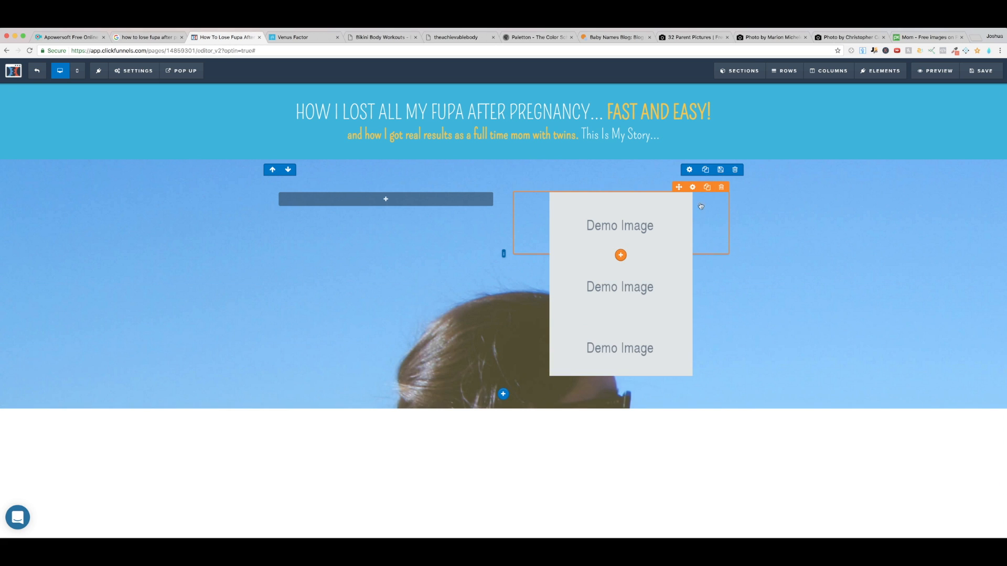
click(707, 188)
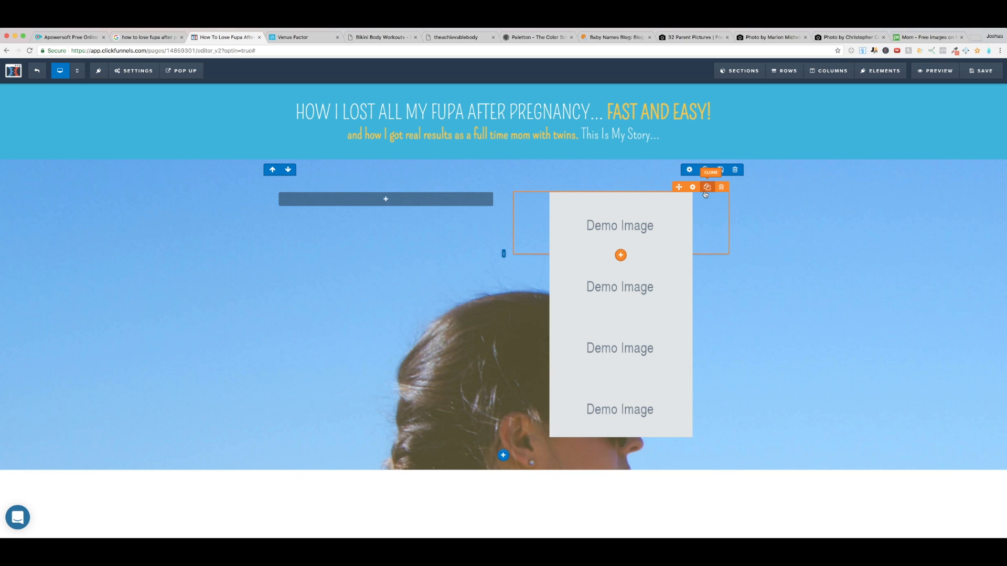
click(707, 187)
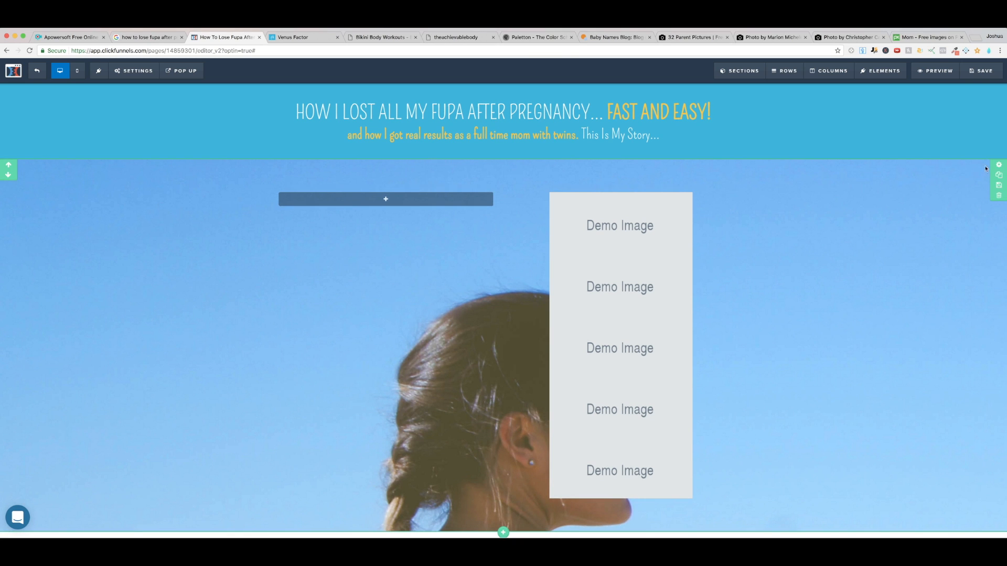
Step: Set the beach section's background image position to Fill 100% Width
click(1000, 166)
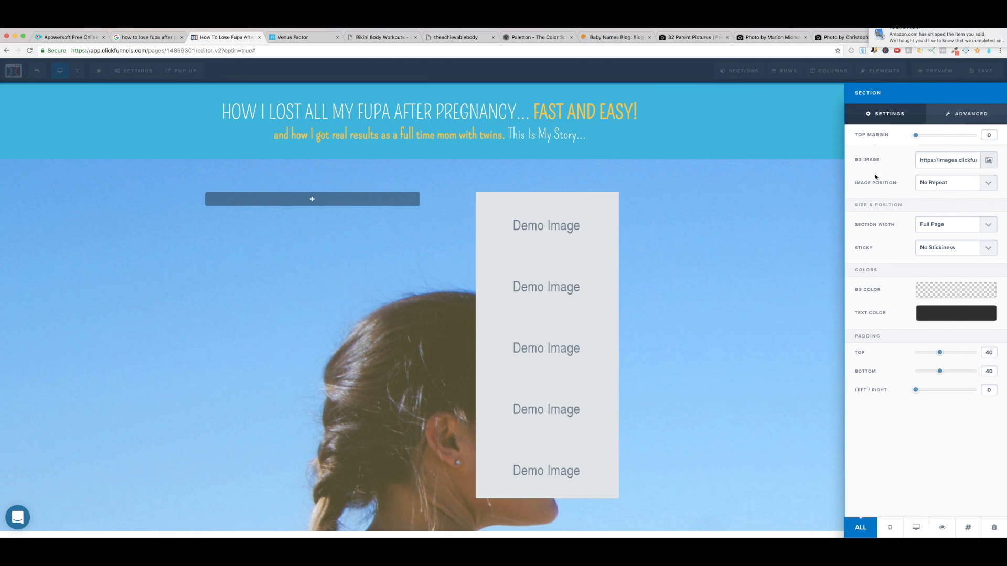
click(990, 184)
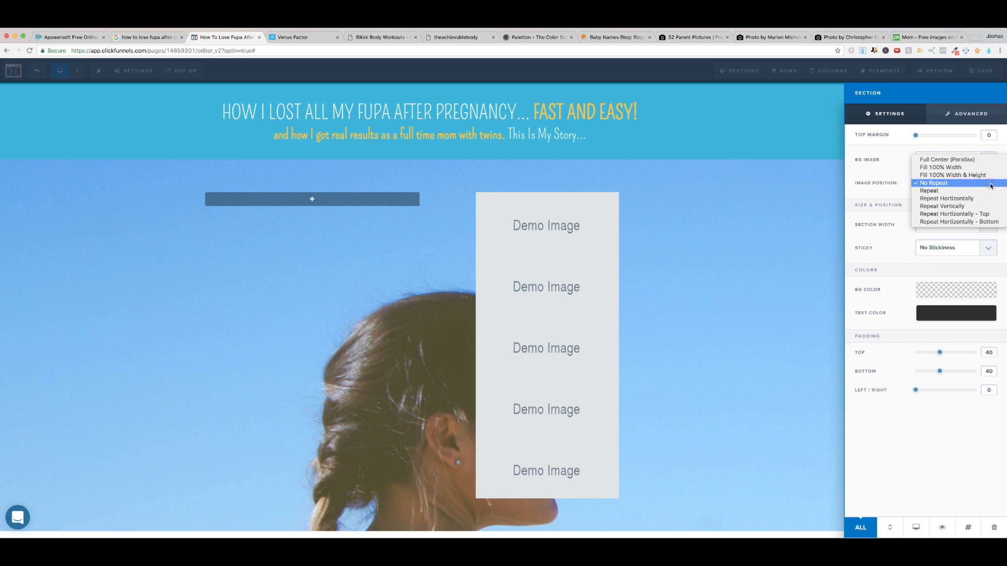
click(960, 171)
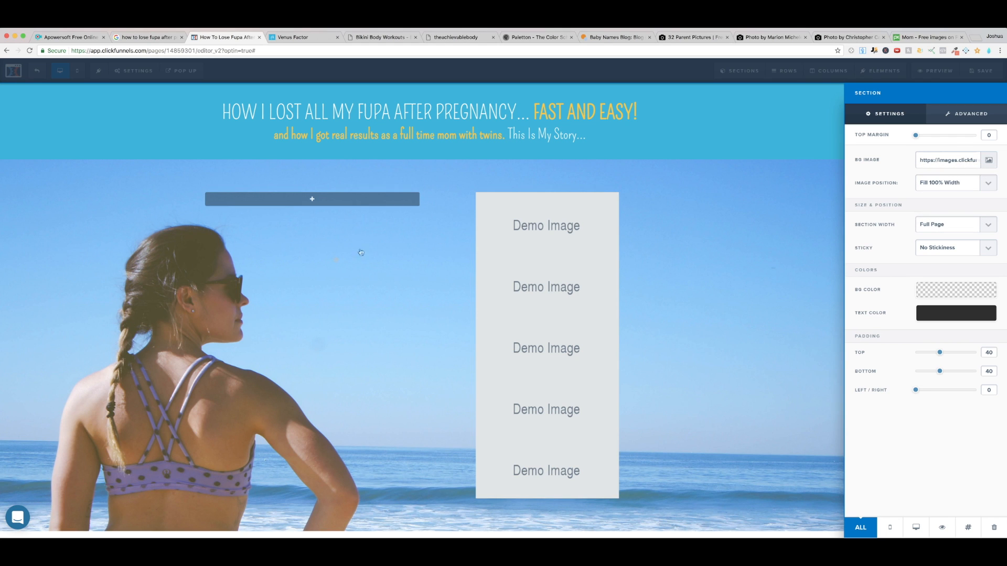